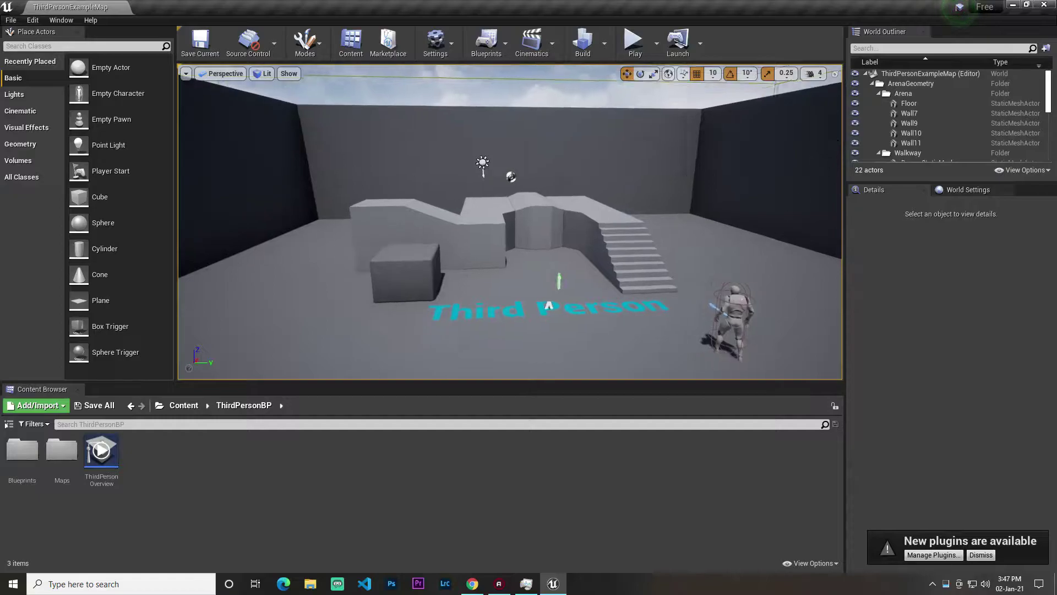
Step: Bring the Quixel Megascans Free library in Chrome in front of the Unreal editor
{"action": "right_click_drag", "start_coordinate": [837, 144], "coordinate": [651, 450]}
{"action": "left_click", "coordinate": [473, 584]}
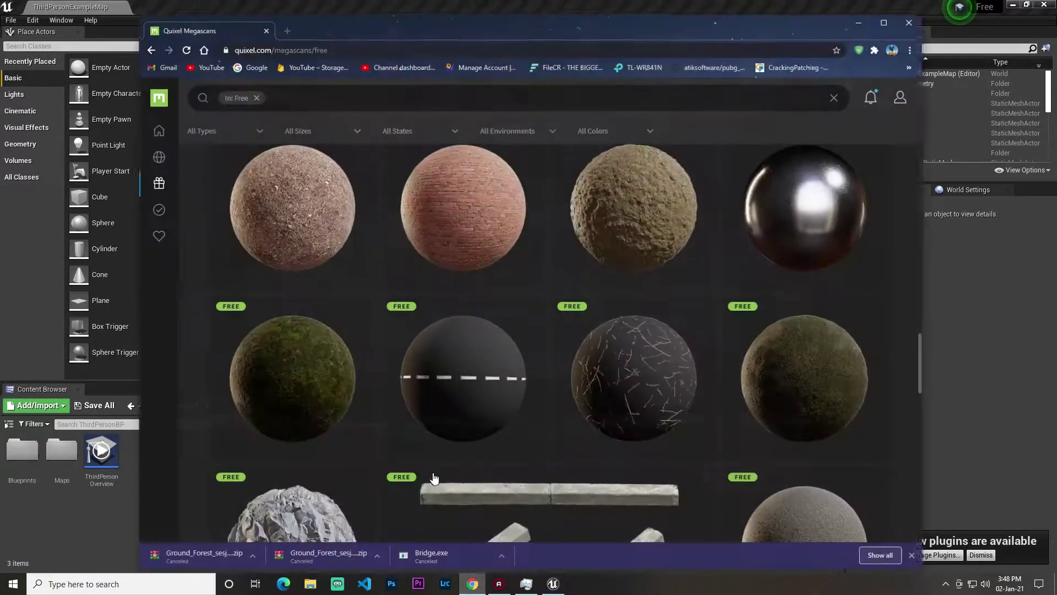
{"action": "scroll", "coordinate": [302, 211], "scroll_direction": "up", "scroll_amount": 3}
{"action": "scroll", "coordinate": [582, 338], "scroll_direction": "up", "scroll_amount": 3}
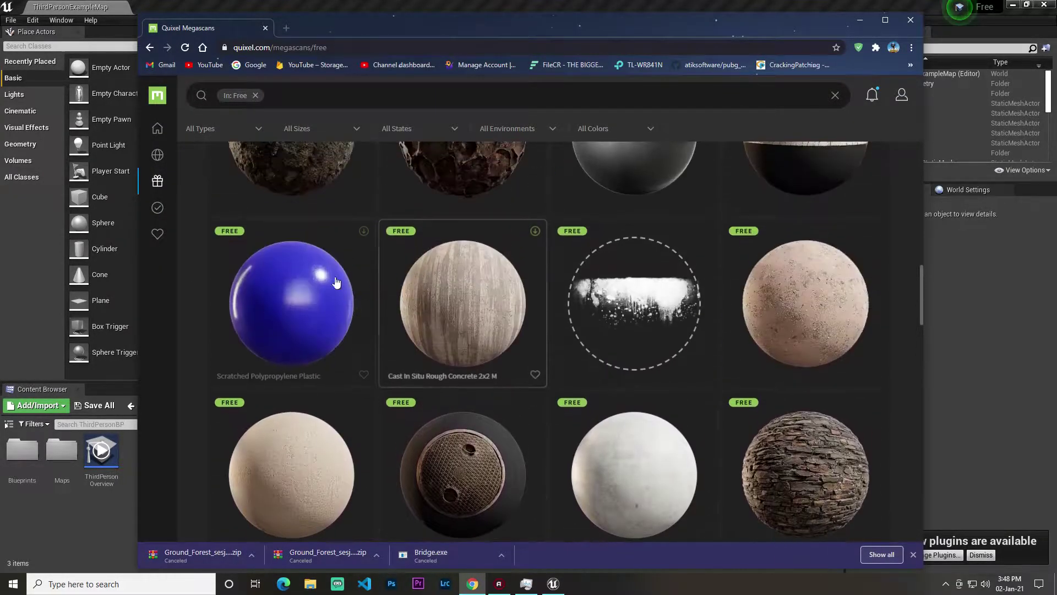
{"action": "scroll", "coordinate": [478, 269], "scroll_direction": "up", "scroll_amount": 3}
{"action": "scroll", "coordinate": [501, 530], "scroll_direction": "up", "scroll_amount": 4}
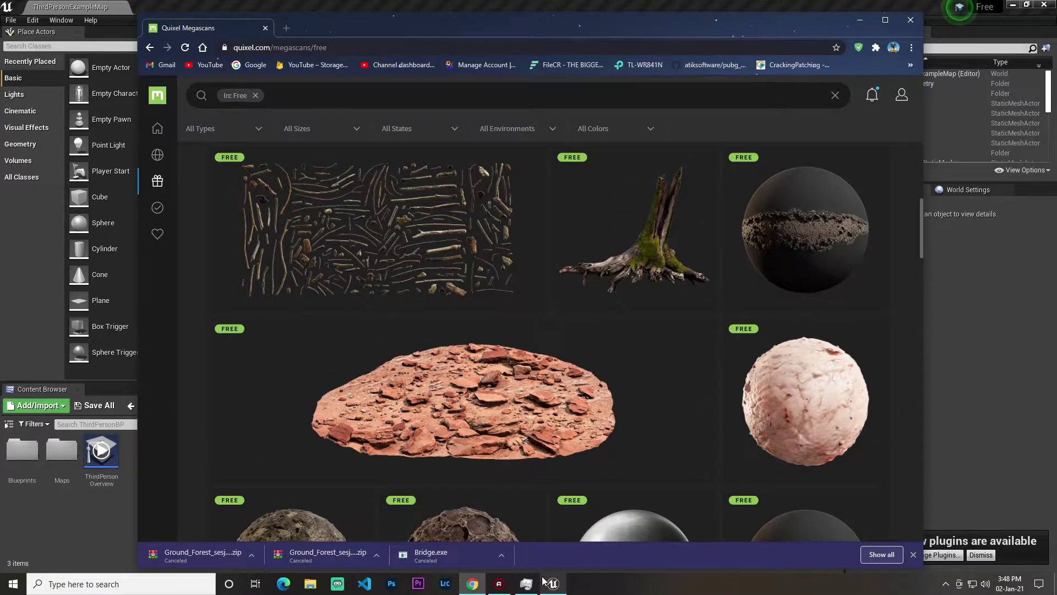
{"action": "scroll", "coordinate": [521, 333], "scroll_direction": "up", "scroll_amount": 3}
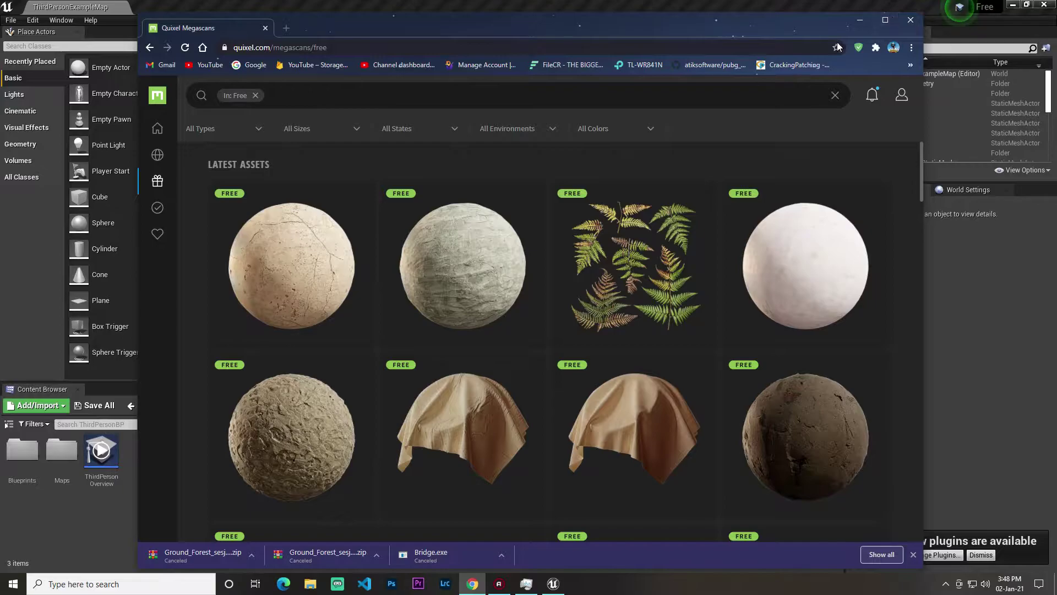
Step: Maximize the browser and scroll the Free grid to the Bark Soil Mix row
{"action": "left_click", "coordinate": [885, 21]}
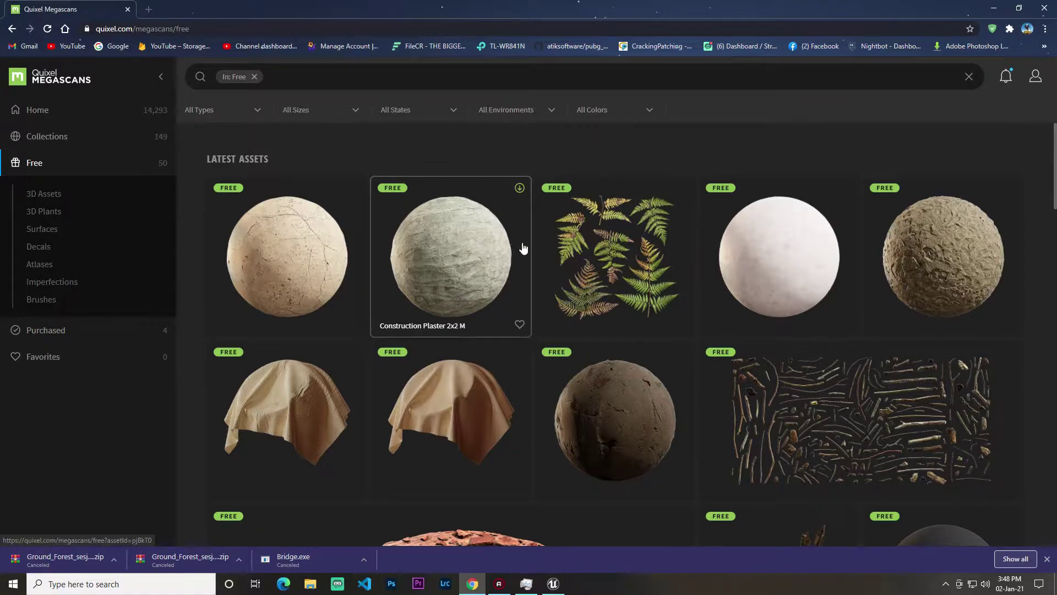
{"action": "scroll", "coordinate": [529, 227], "scroll_direction": "down", "scroll_amount": 3}
{"action": "scroll", "coordinate": [518, 229], "scroll_direction": "down", "scroll_amount": 2}
{"action": "scroll", "coordinate": [557, 327], "scroll_direction": "down", "scroll_amount": 2}
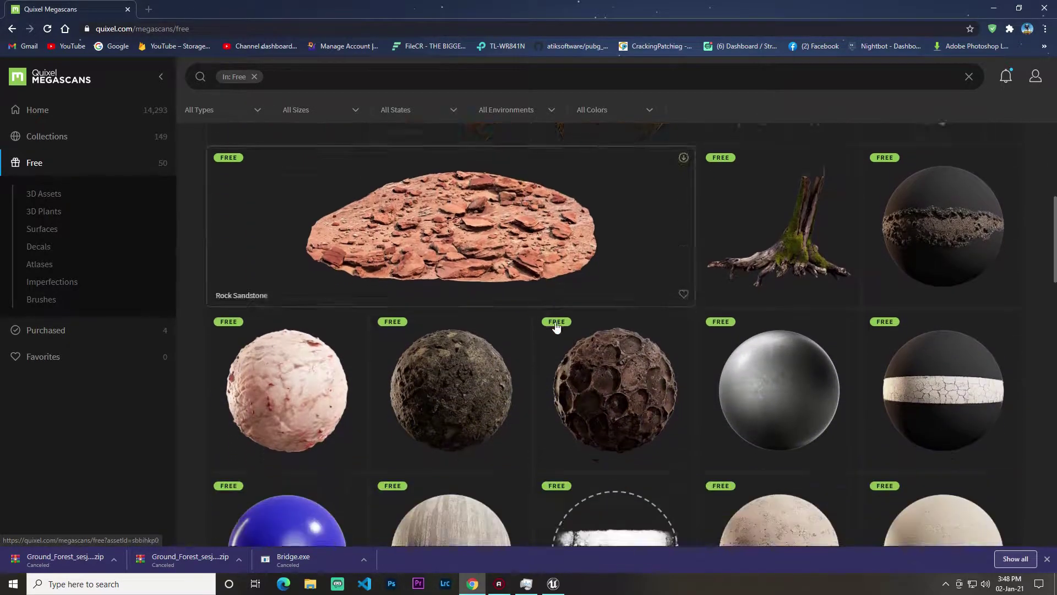
{"action": "scroll", "coordinate": [490, 365], "scroll_direction": "down", "scroll_amount": 5}
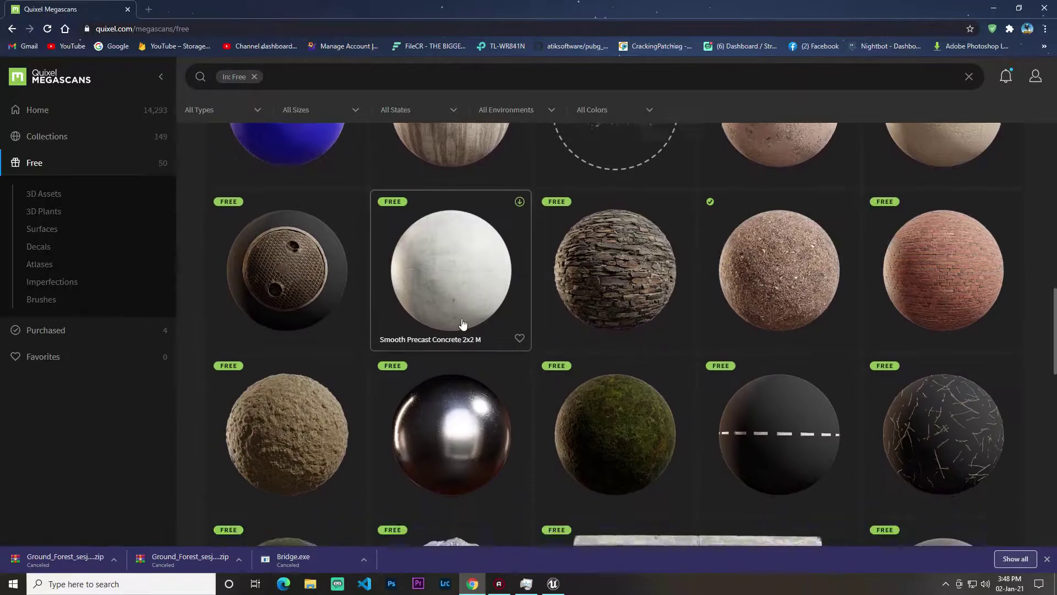
{"action": "scroll", "coordinate": [463, 324], "scroll_direction": "down", "scroll_amount": 4}
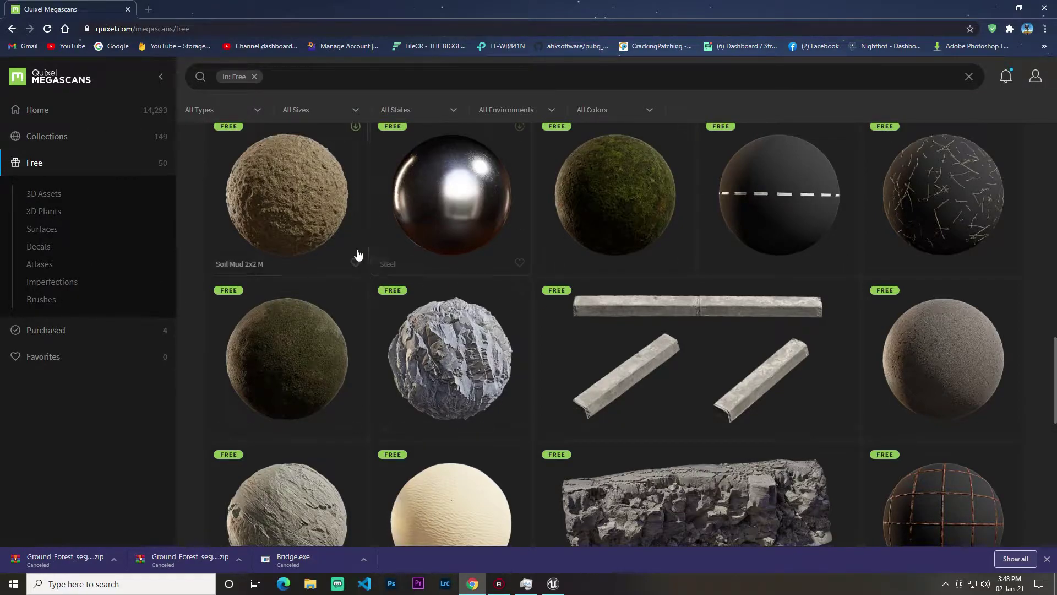
{"action": "scroll", "coordinate": [695, 268], "scroll_direction": "up", "scroll_amount": 3}
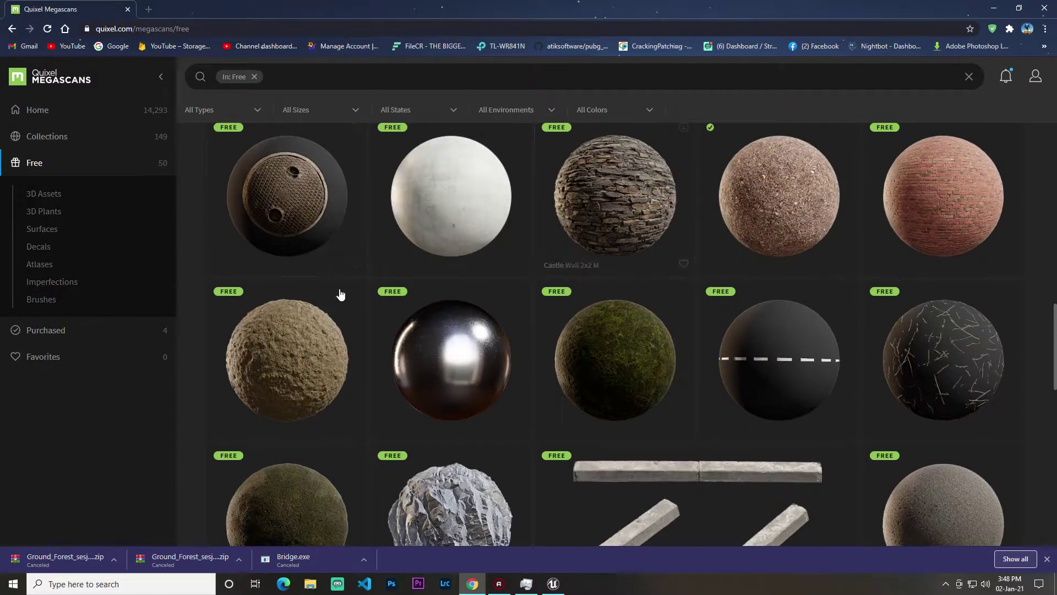
{"action": "scroll", "coordinate": [677, 245], "scroll_direction": "up", "scroll_amount": 4}
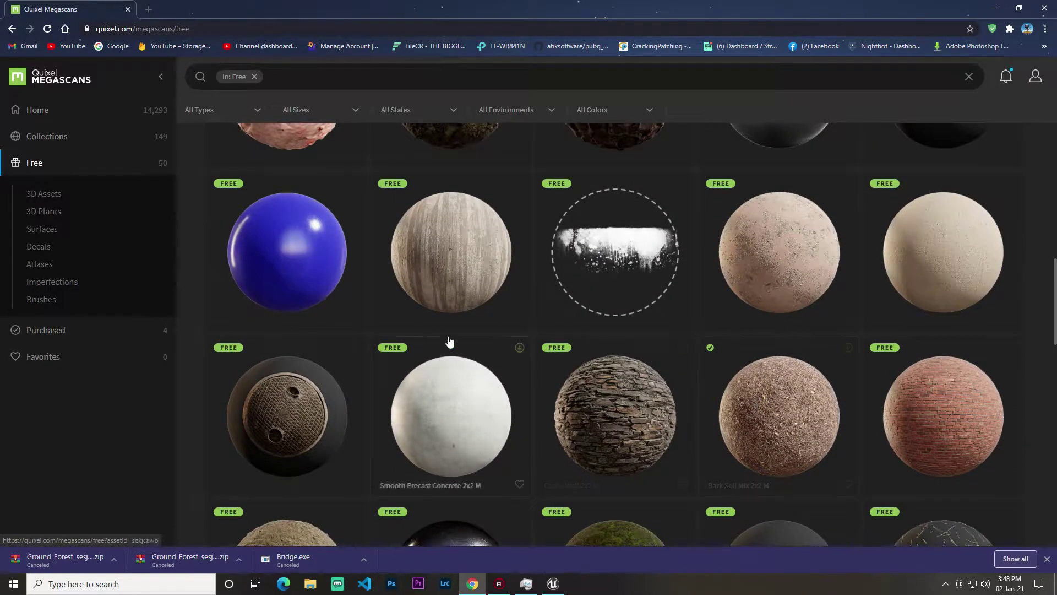
{"action": "left_click", "coordinate": [769, 427]}
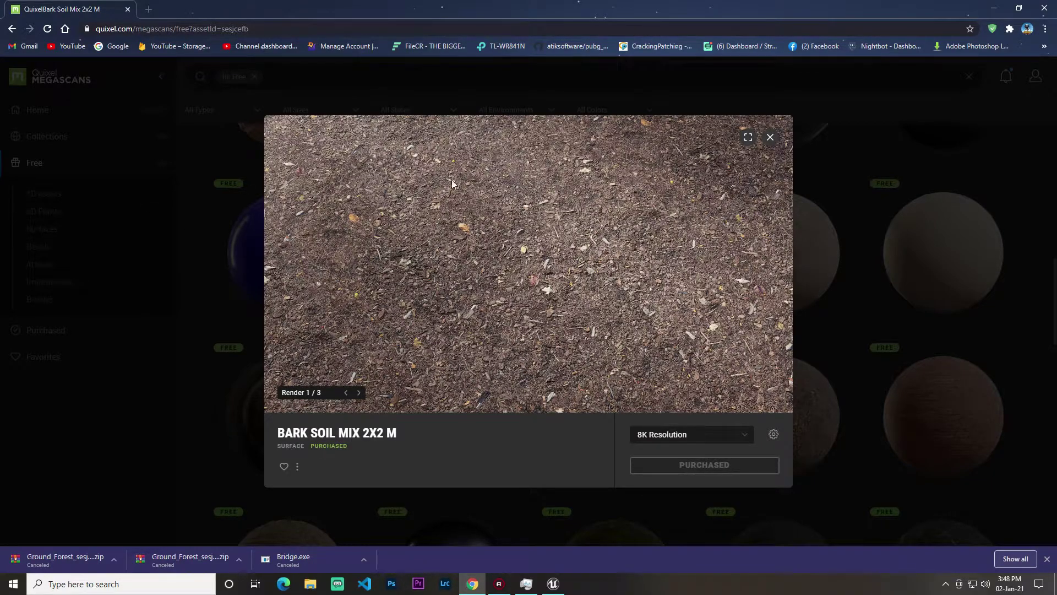
{"action": "left_click", "coordinate": [769, 138]}
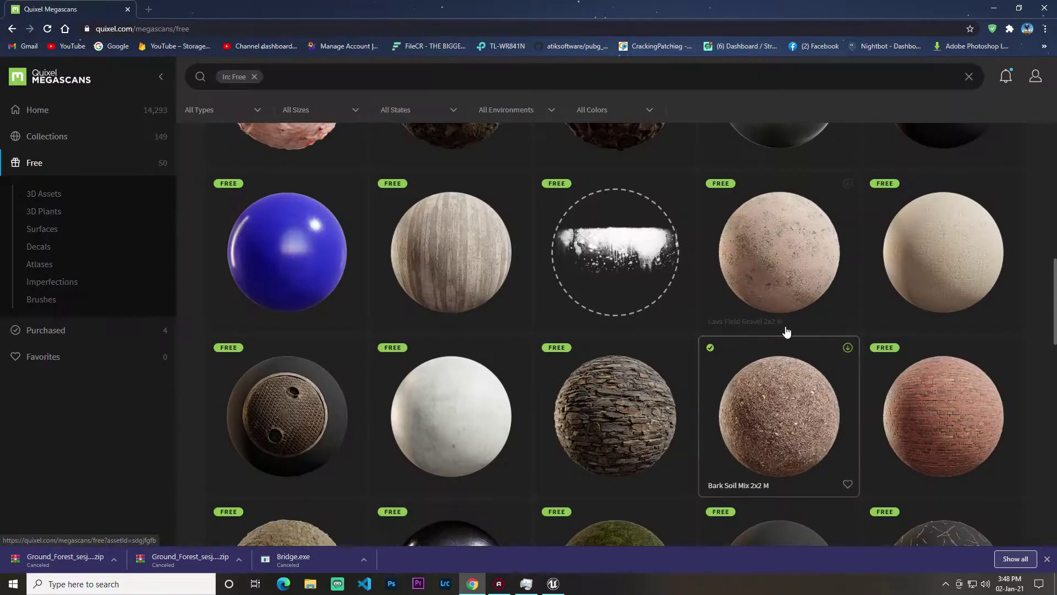
{"action": "left_click", "coordinate": [768, 407]}
{"action": "left_click", "coordinate": [712, 442]}
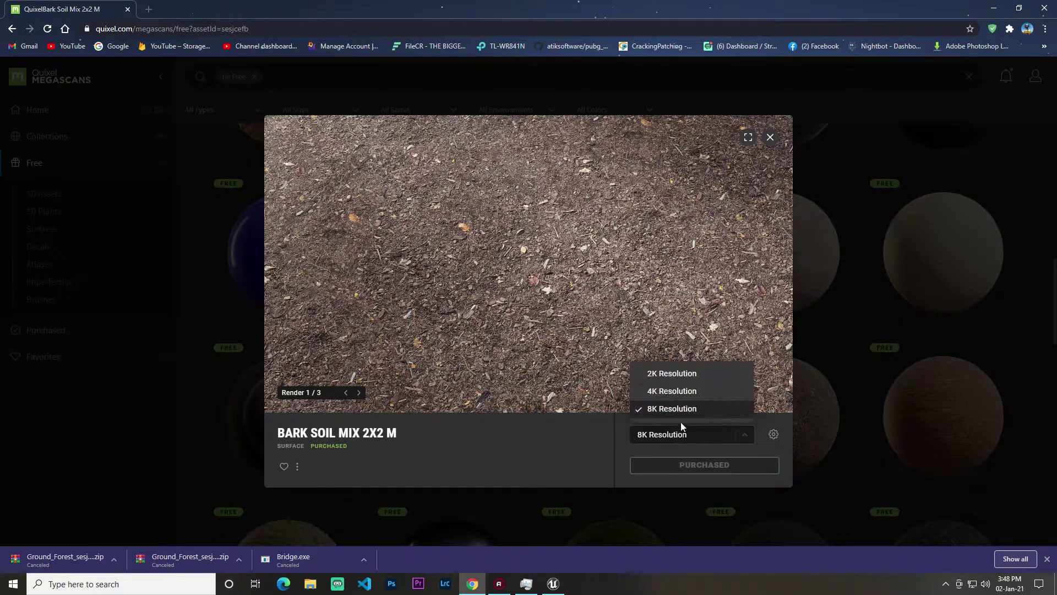
{"action": "left_click", "coordinate": [565, 301]}
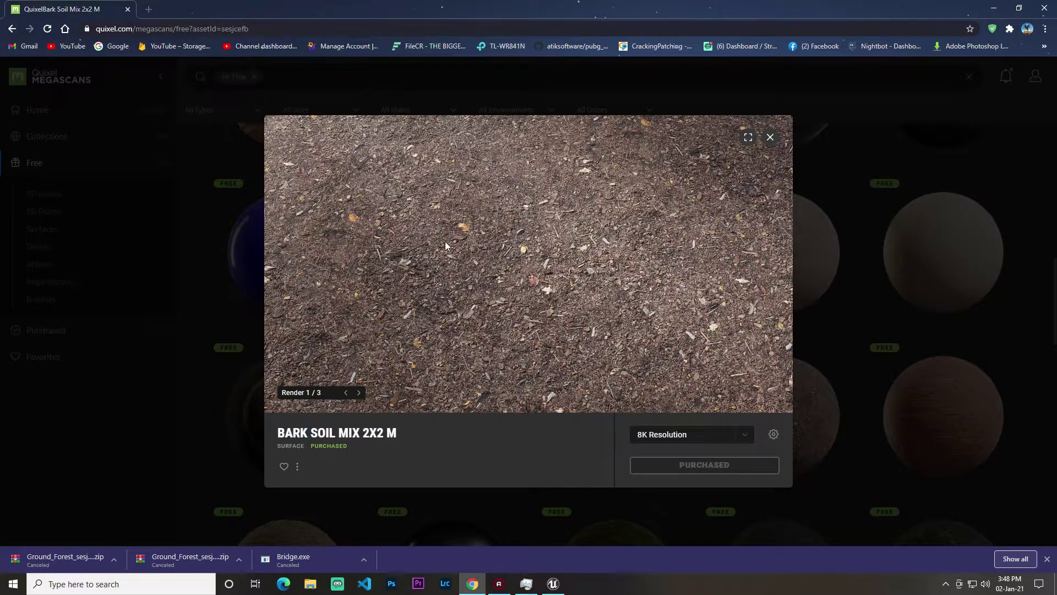
{"action": "left_click", "coordinate": [772, 139]}
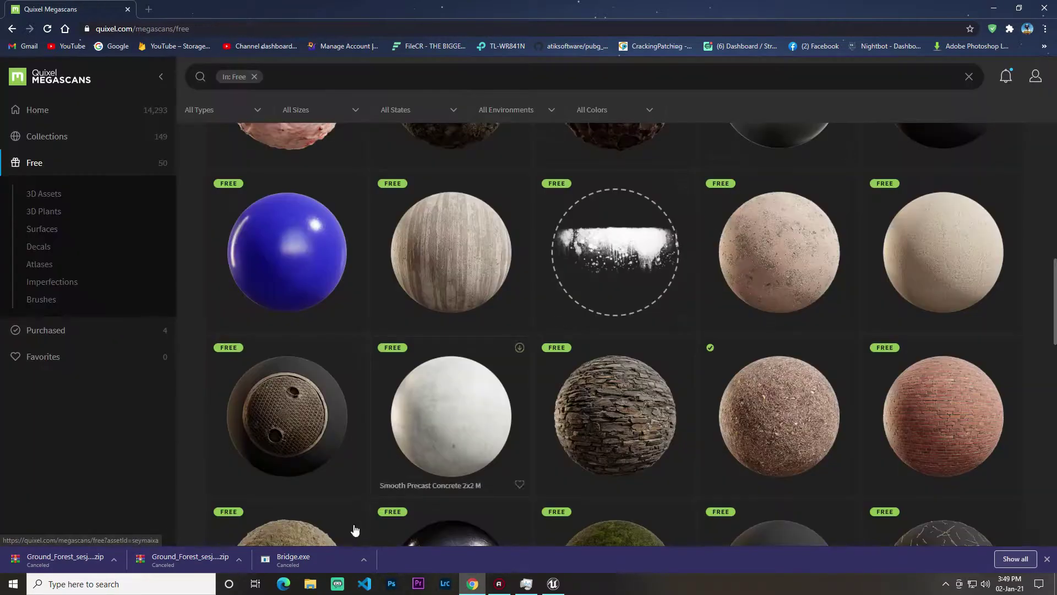
Step: Open sesjcefb_8K_Albedo.jpg from Downloads in Photos and zoom into the texture
{"action": "left_click", "coordinate": [310, 584]}
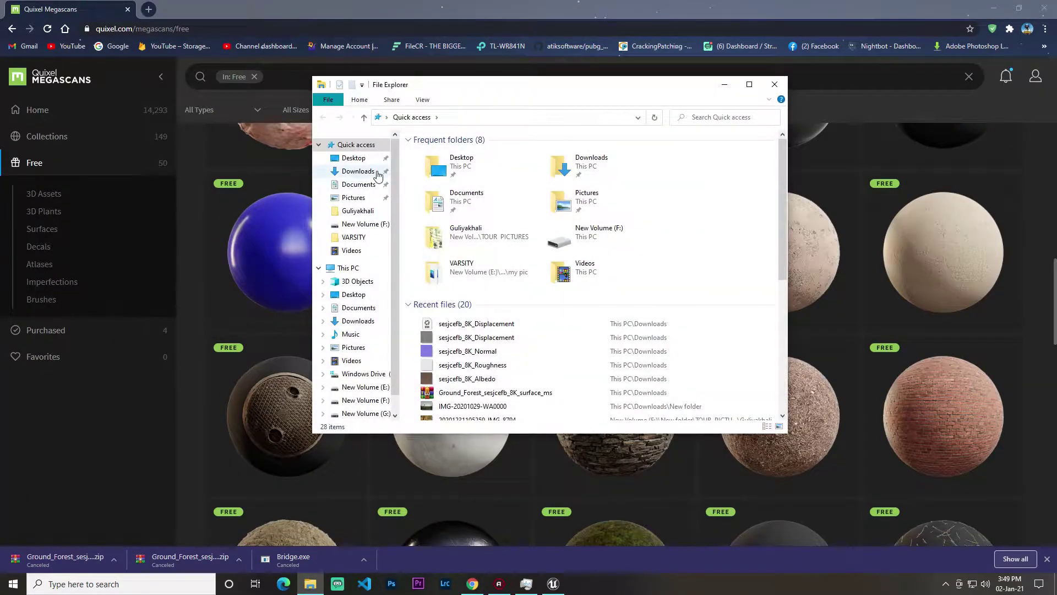
{"action": "left_click", "coordinate": [374, 172]}
{"action": "double_click", "coordinate": [451, 248]}
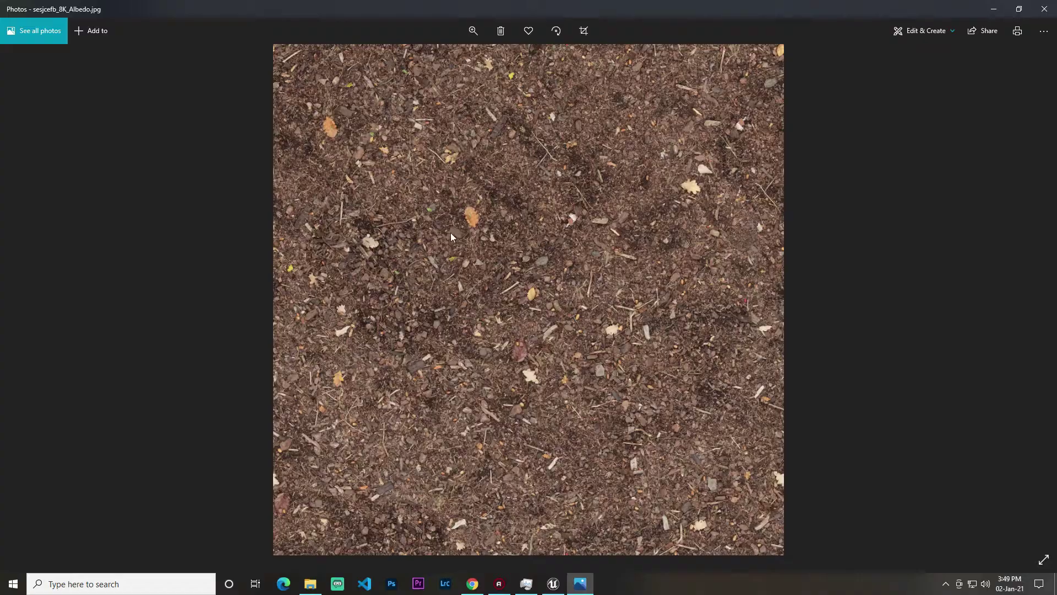
{"action": "scroll", "coordinate": [469, 216], "scroll_direction": "up", "scroll_amount": 5}
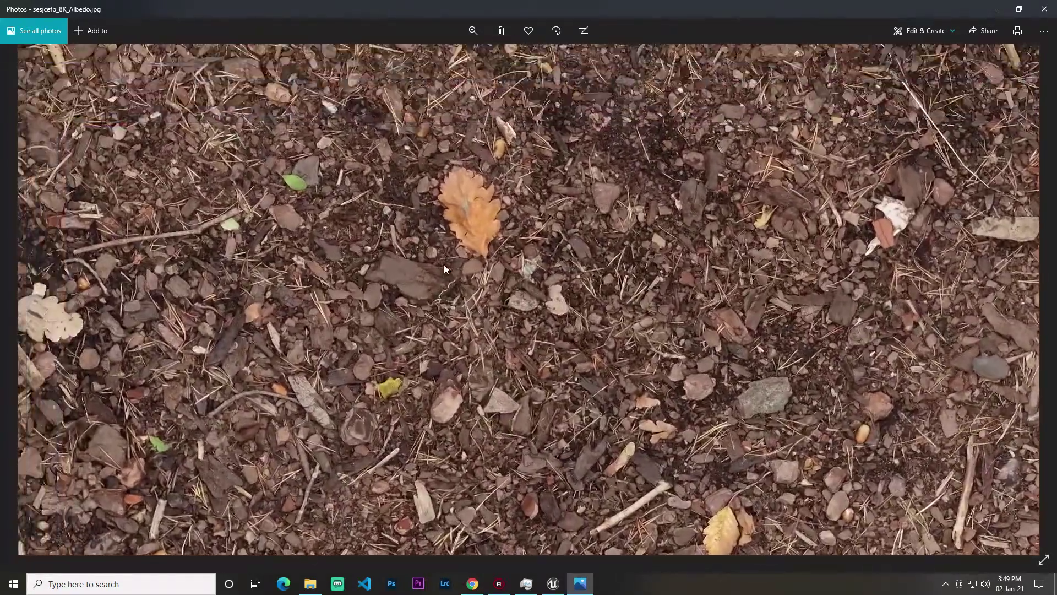
{"action": "scroll", "coordinate": [476, 262], "scroll_direction": "up", "scroll_amount": 2}
{"action": "scroll", "coordinate": [522, 192], "scroll_direction": "up", "scroll_amount": 2}
{"action": "left_click_drag", "start_coordinate": [522, 194], "coordinate": [527, 275]}
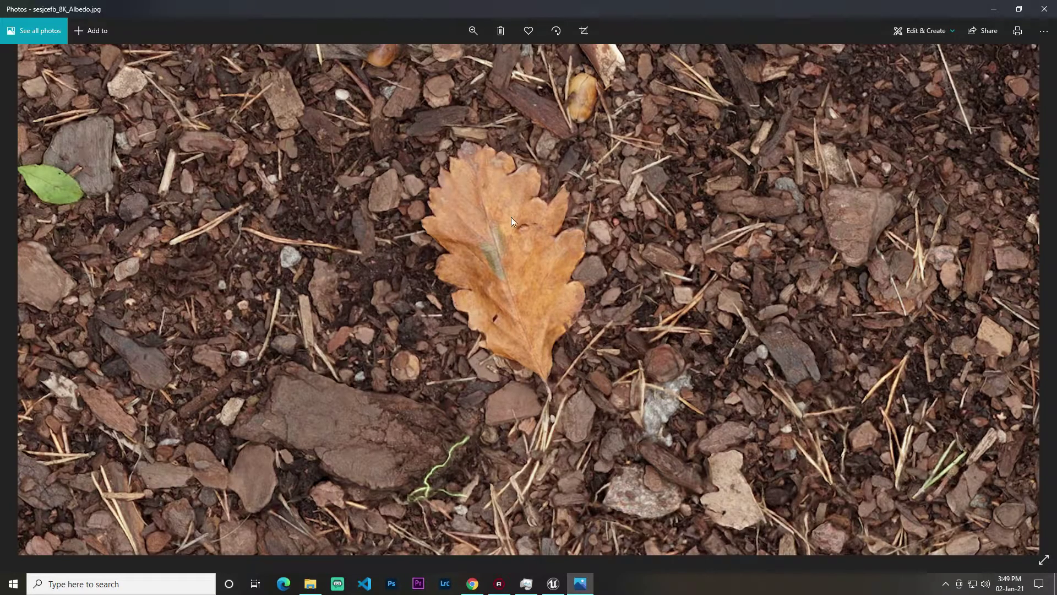
Step: Zoom back out, close Photos and minimize File Explorer
{"action": "scroll", "coordinate": [545, 208], "scroll_direction": "down", "scroll_amount": 2}
{"action": "scroll", "coordinate": [532, 219], "scroll_direction": "down", "scroll_amount": 2}
{"action": "scroll", "coordinate": [480, 233], "scroll_direction": "down", "scroll_amount": 2}
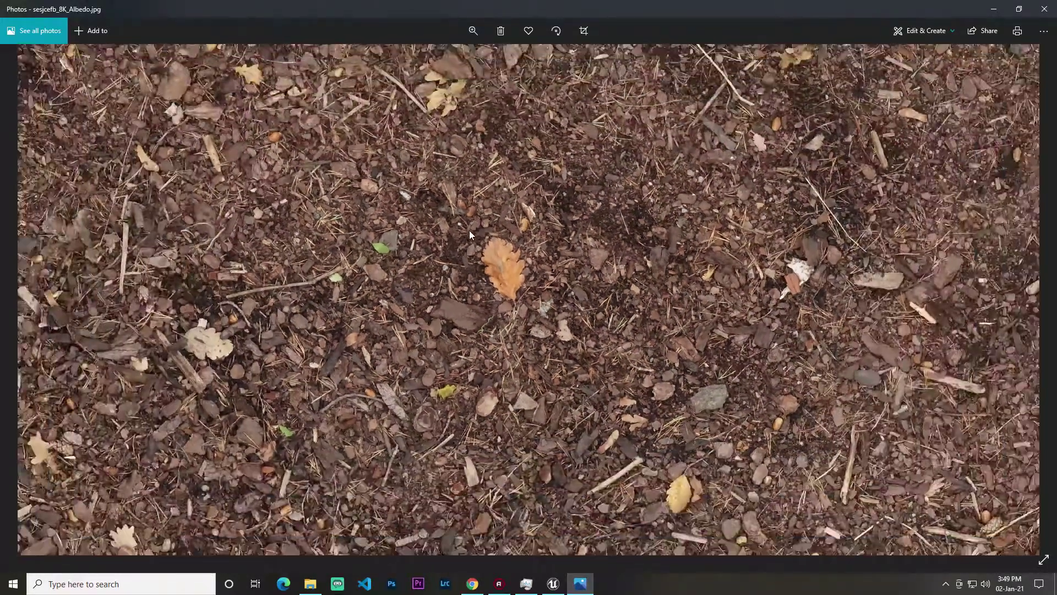
{"action": "scroll", "coordinate": [469, 230], "scroll_direction": "down", "scroll_amount": 1}
{"action": "scroll", "coordinate": [638, 331], "scroll_direction": "down", "scroll_amount": 3}
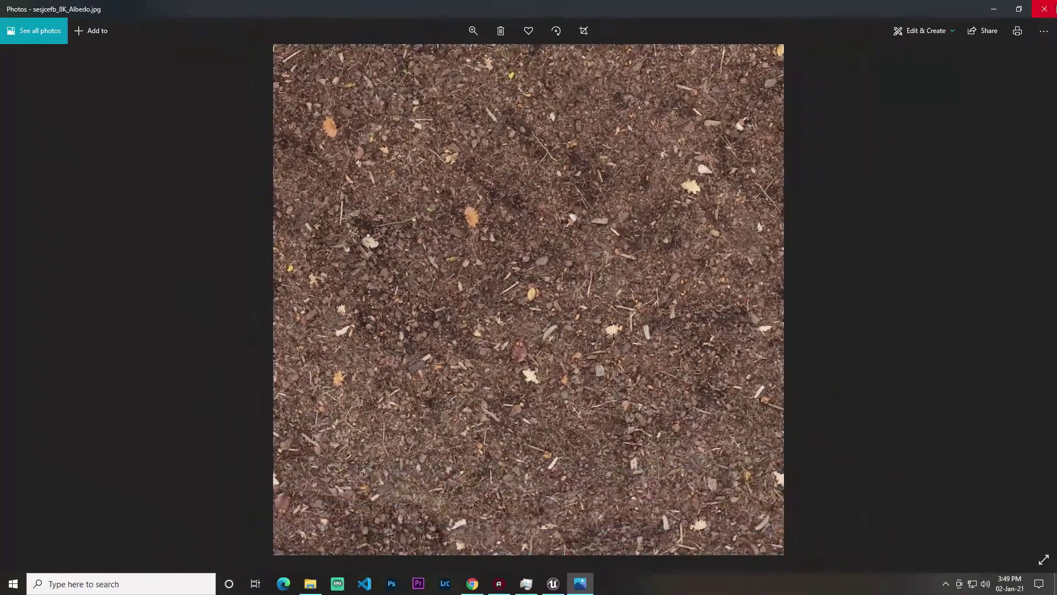
{"action": "left_click", "coordinate": [1044, 9]}
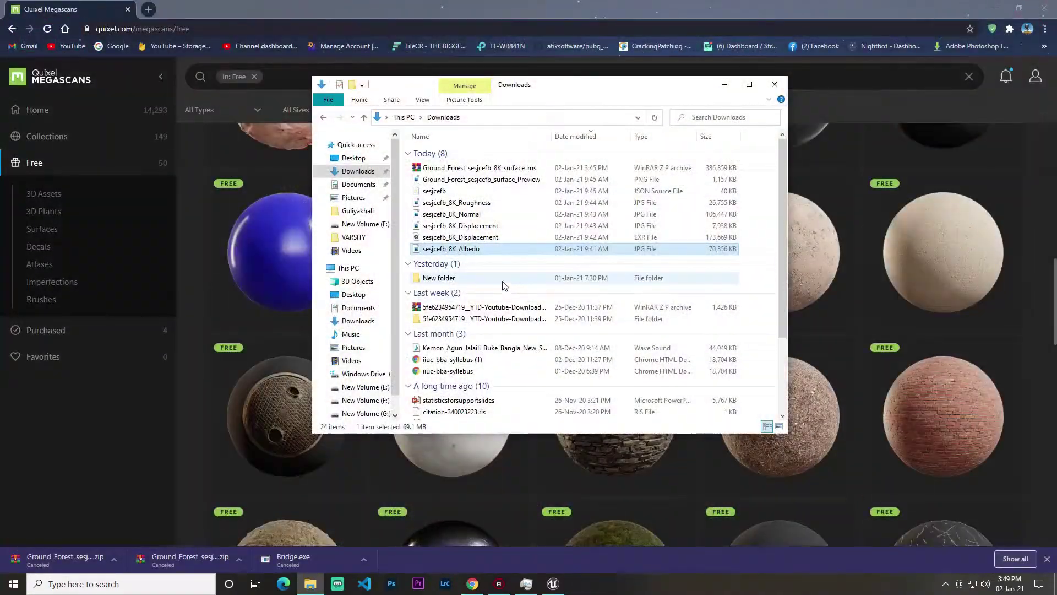
{"action": "left_click", "coordinate": [724, 84]}
Step: Import the Ground_Forest_sesjcefb_surface_Preview image from Downloads into ThirdPersonBP
{"action": "left_click", "coordinate": [993, 8]}
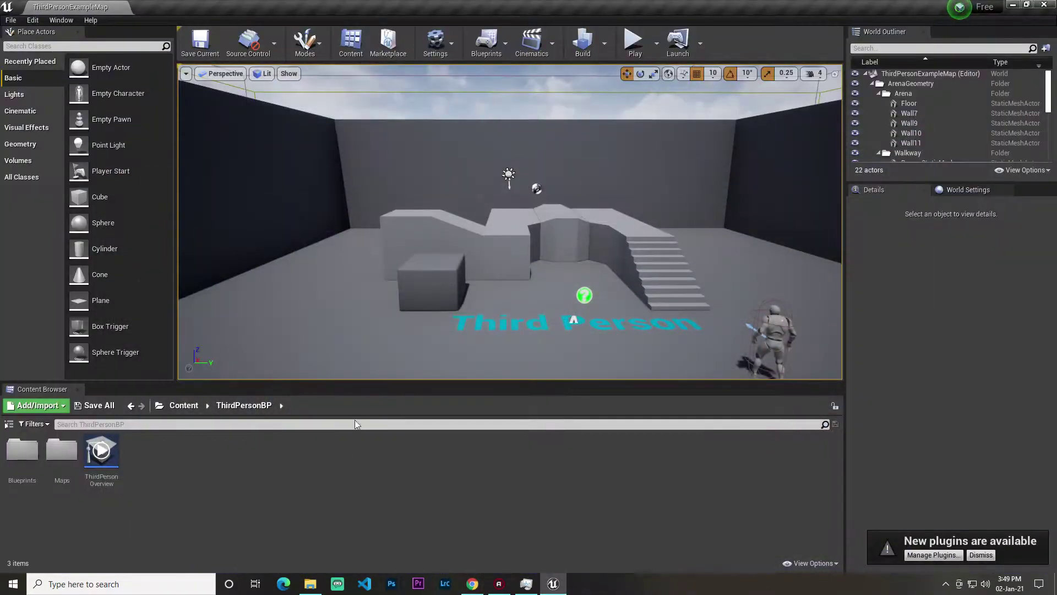
{"action": "right_click", "coordinate": [385, 450]}
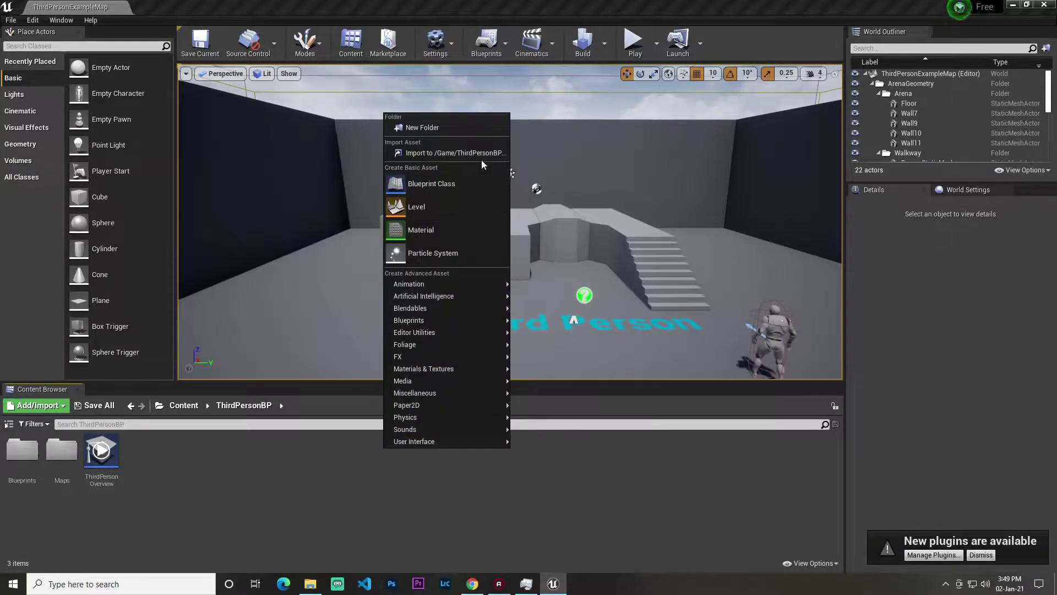
{"action": "left_click", "coordinate": [492, 148]}
{"action": "left_click", "coordinate": [49, 147]}
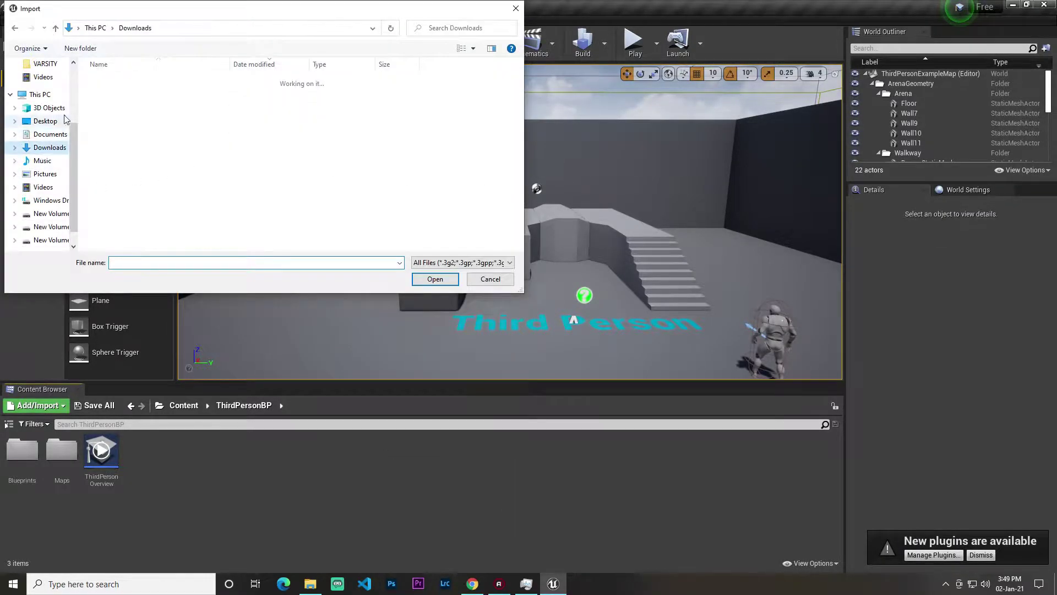
{"action": "left_click", "coordinate": [158, 96]}
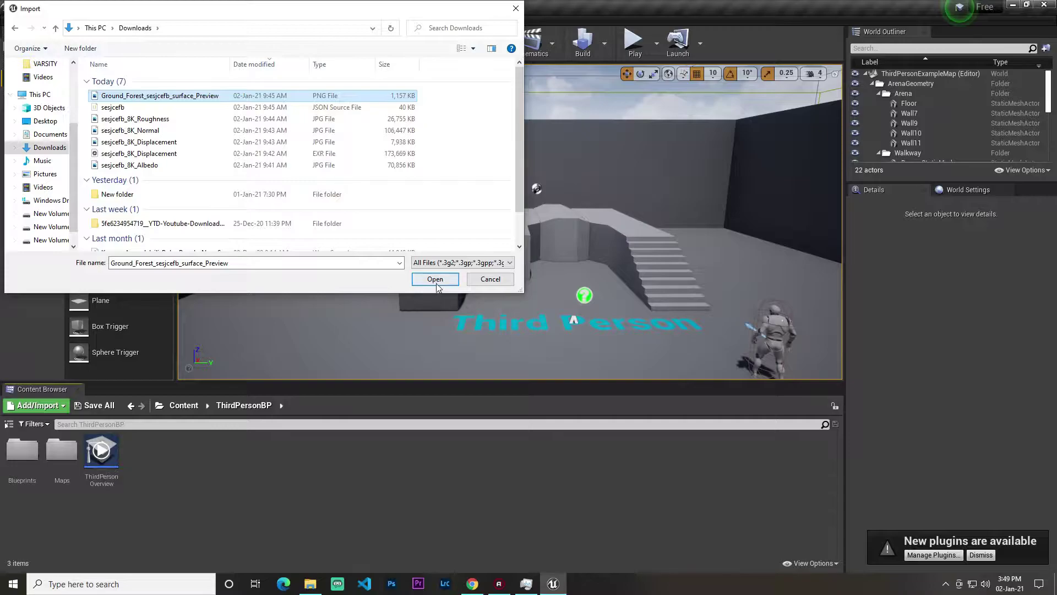
{"action": "left_click", "coordinate": [435, 279]}
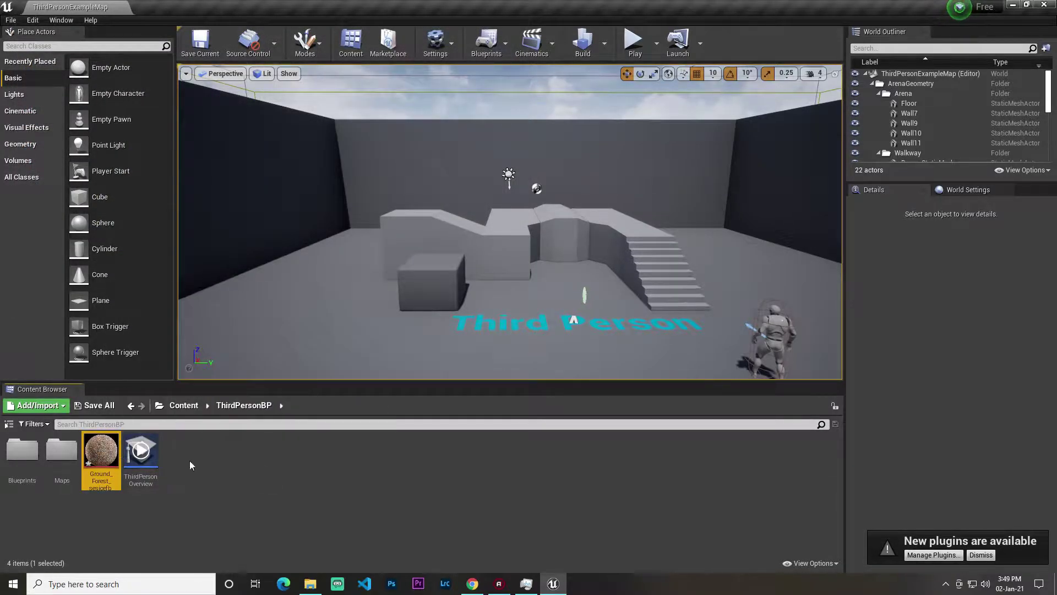
Step: Import the sesjcefb_8K_Roughness texture into ThirdPersonBP as well
{"action": "right_click", "coordinate": [273, 473]}
{"action": "left_click", "coordinate": [308, 169]}
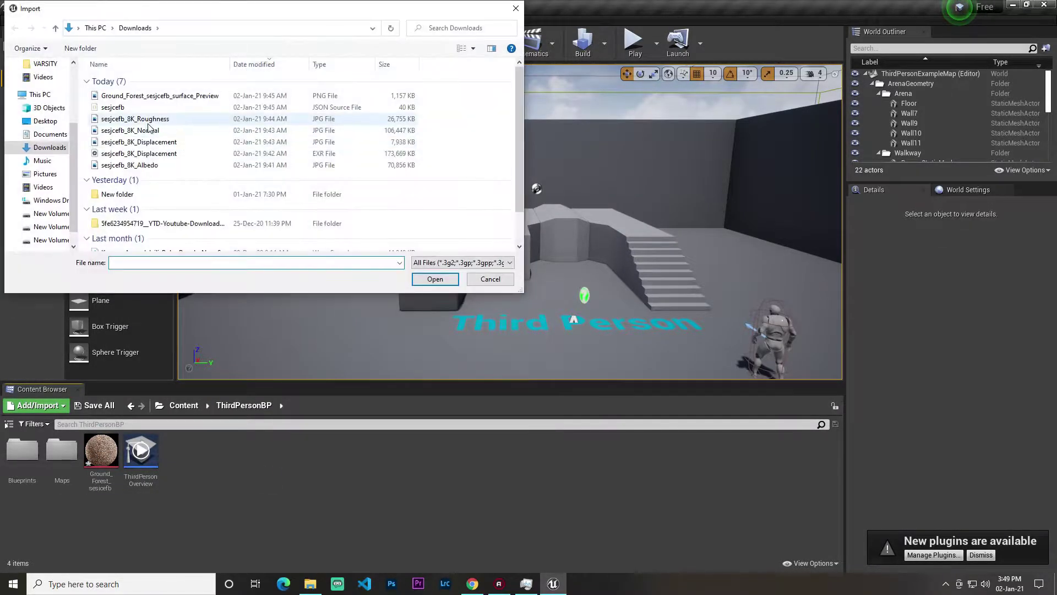
{"action": "left_click", "coordinate": [149, 121]}
{"action": "left_click", "coordinate": [429, 281]}
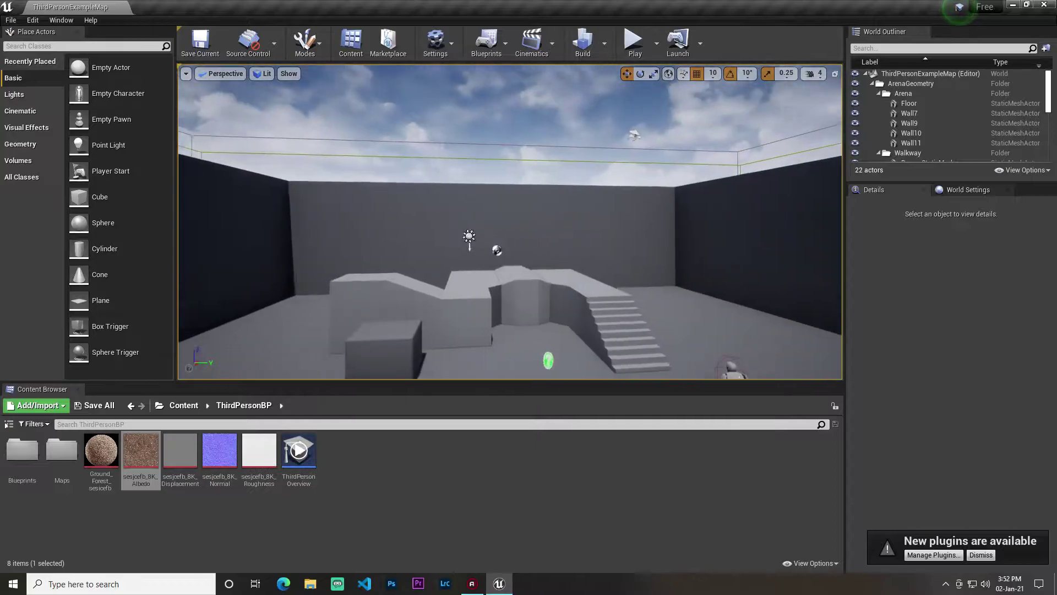
{"action": "left_click_drag", "start_coordinate": [487, 216], "coordinate": [495, 182]}
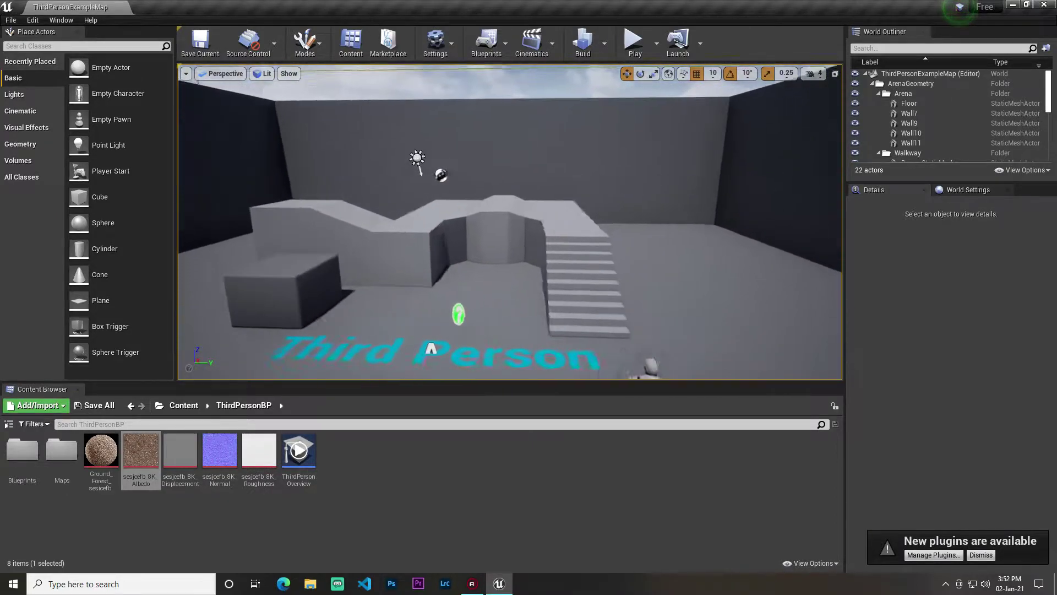
Step: Inspect the Ground_Forest preview and the Albedo texture, closing each viewer
{"action": "left_click", "coordinate": [355, 473]}
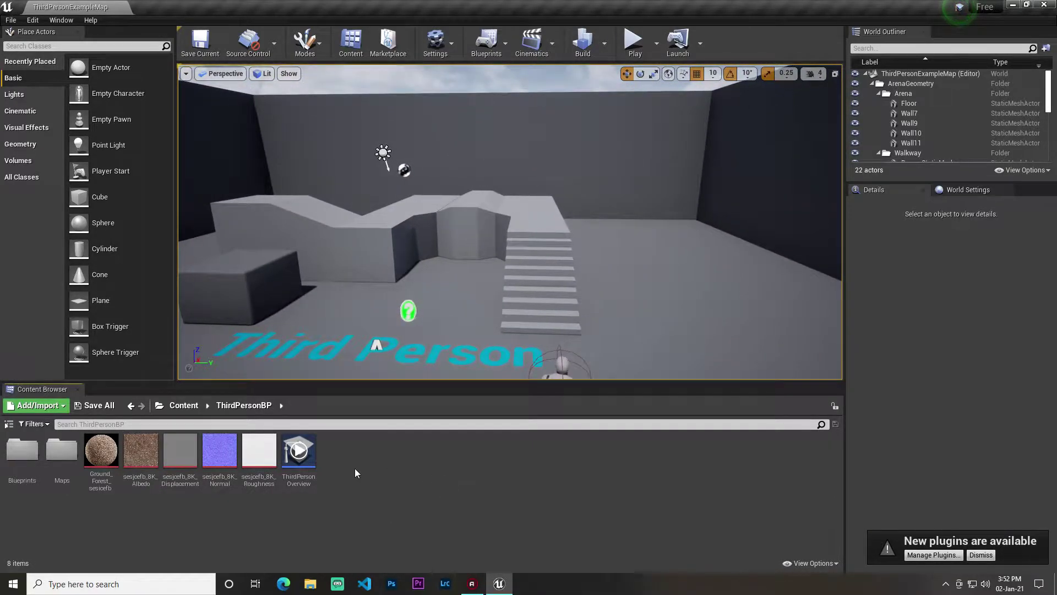
{"action": "double_click", "coordinate": [107, 447]}
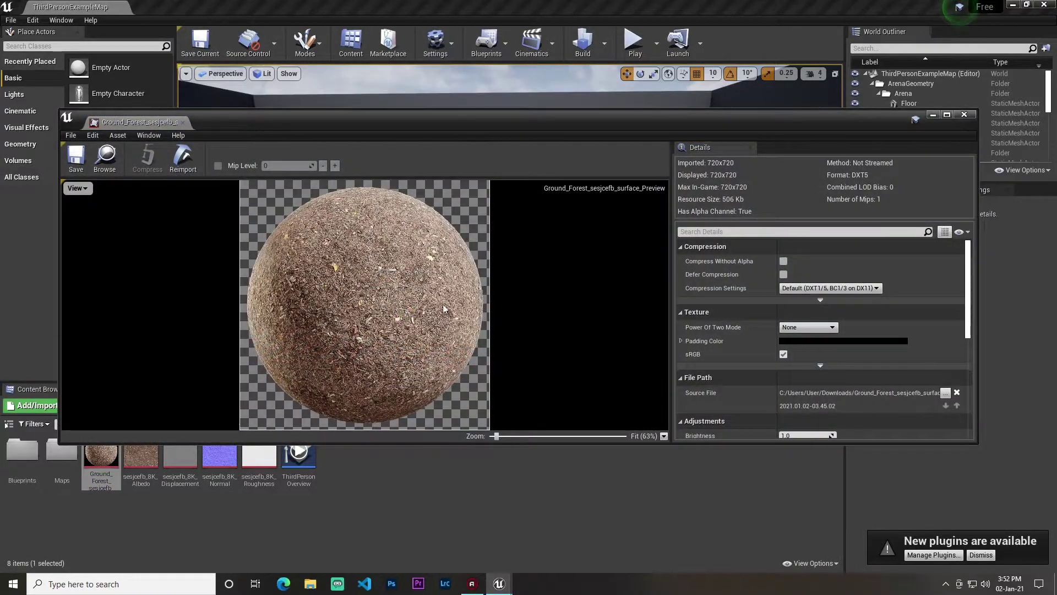
{"action": "left_click", "coordinate": [964, 115]}
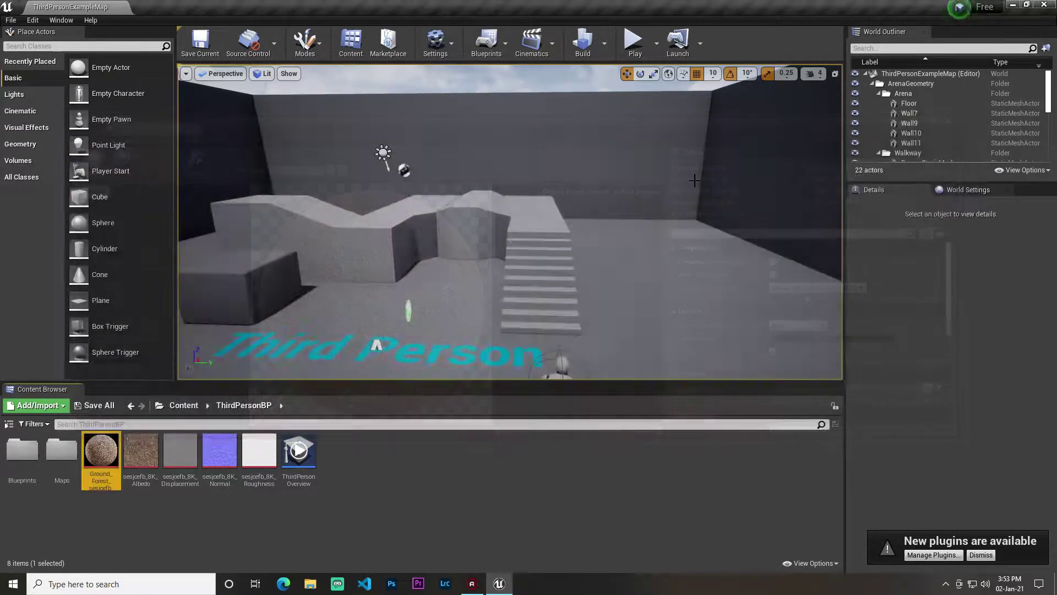
{"action": "double_click", "coordinate": [151, 452]}
{"action": "scroll", "coordinate": [325, 276], "scroll_direction": "up", "scroll_amount": 1}
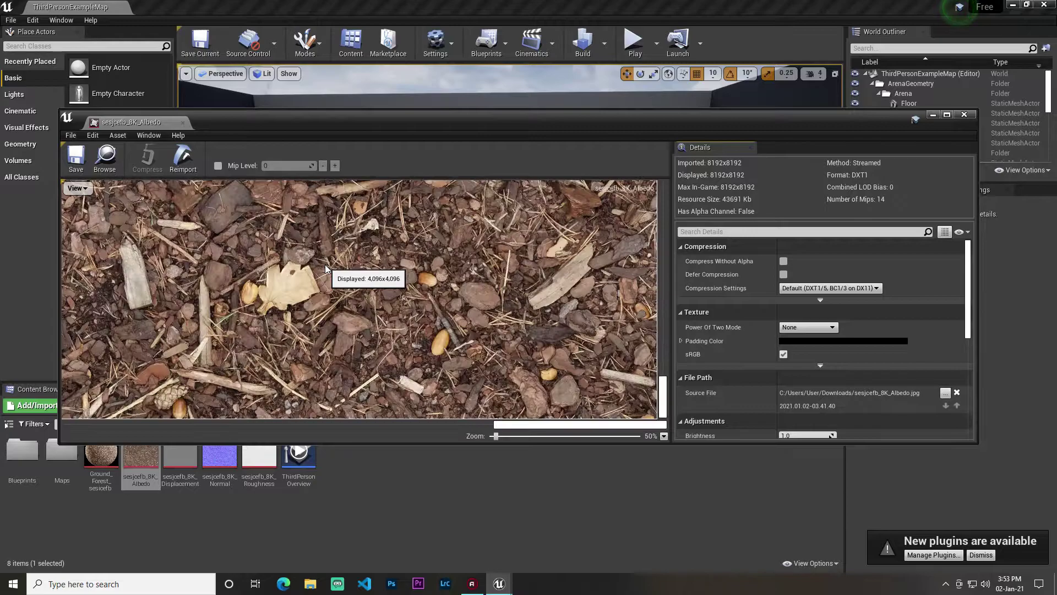
{"action": "scroll", "coordinate": [354, 275], "scroll_direction": "down", "scroll_amount": 3}
{"action": "left_click", "coordinate": [972, 118]}
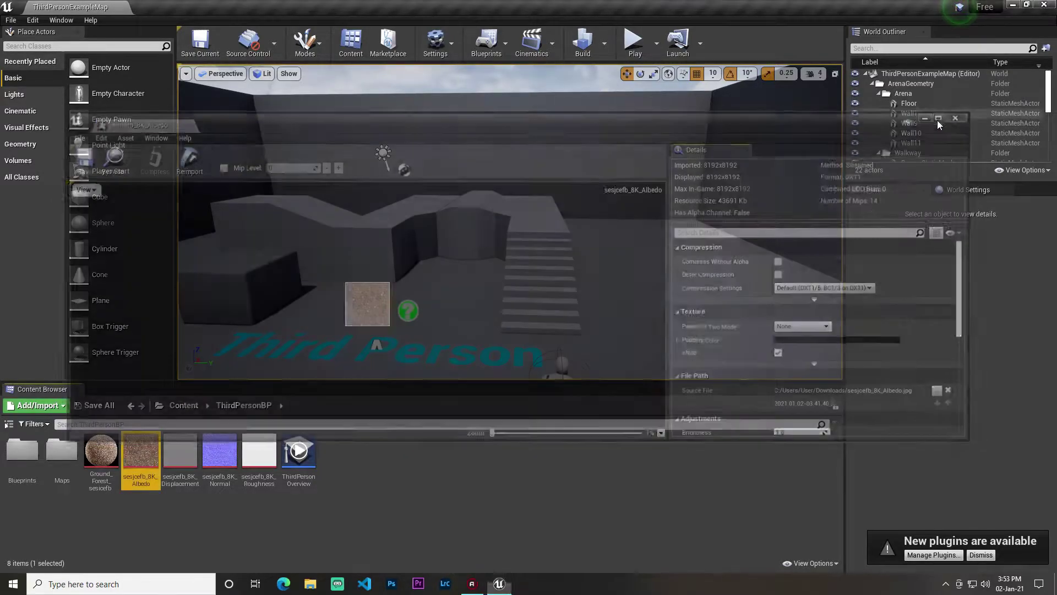
Step: Inspect the Displacement and Normal textures, closing each viewer
{"action": "double_click", "coordinate": [180, 457]}
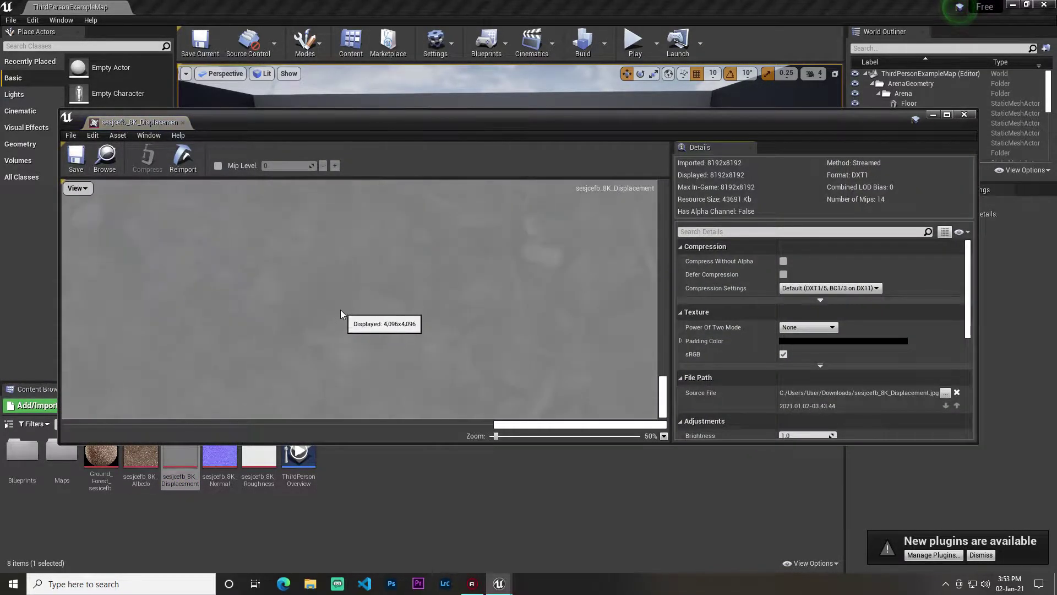
{"action": "scroll", "coordinate": [340, 309], "scroll_direction": "down", "scroll_amount": 10}
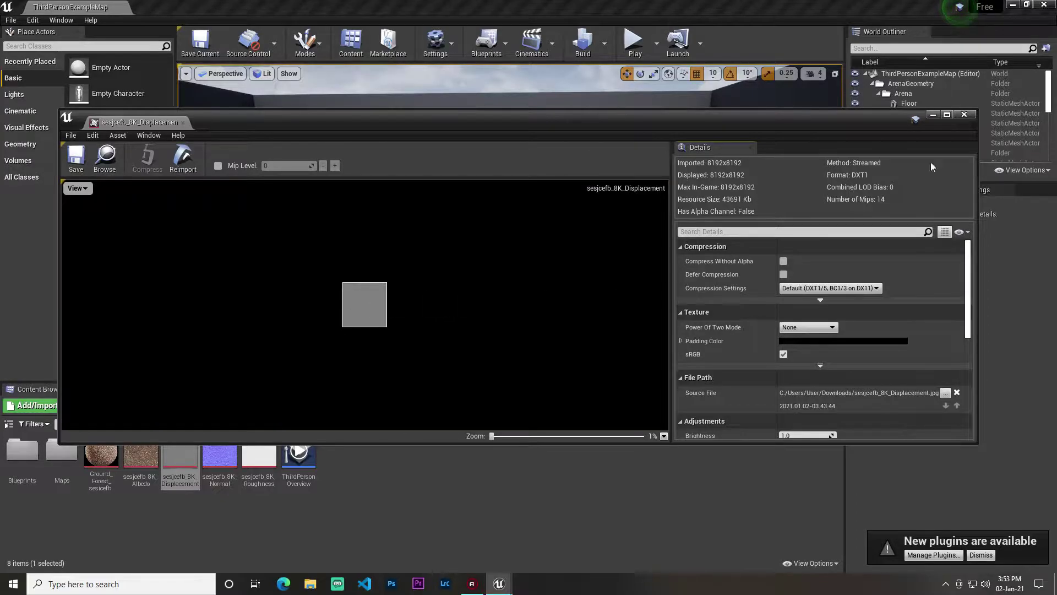
{"action": "left_click", "coordinate": [971, 118]}
{"action": "double_click", "coordinate": [219, 457]}
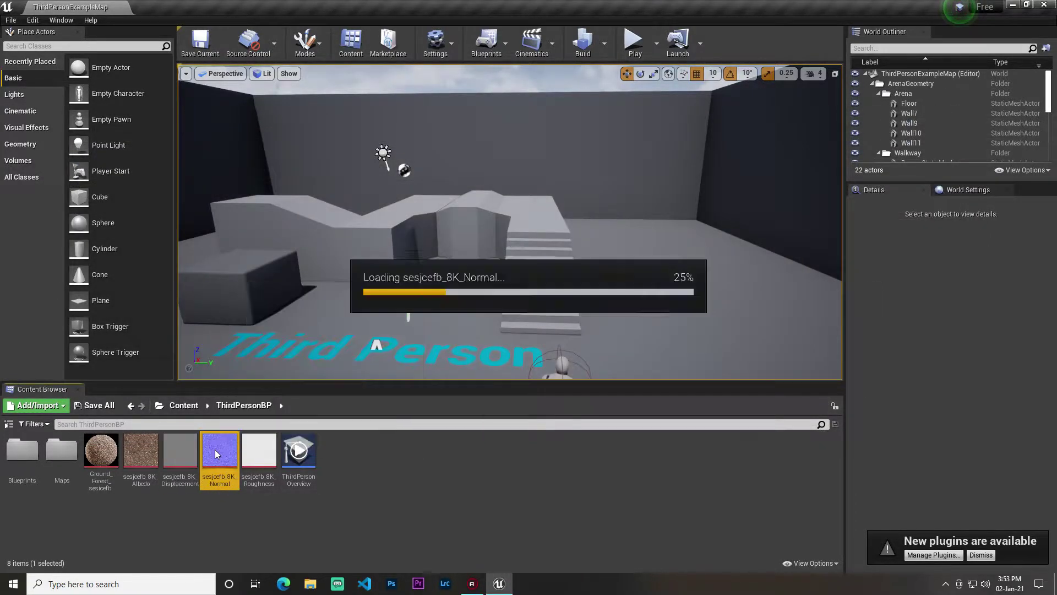
{"action": "scroll", "coordinate": [300, 308], "scroll_direction": "down", "scroll_amount": 10}
{"action": "scroll", "coordinate": [309, 294], "scroll_direction": "up", "scroll_amount": 3}
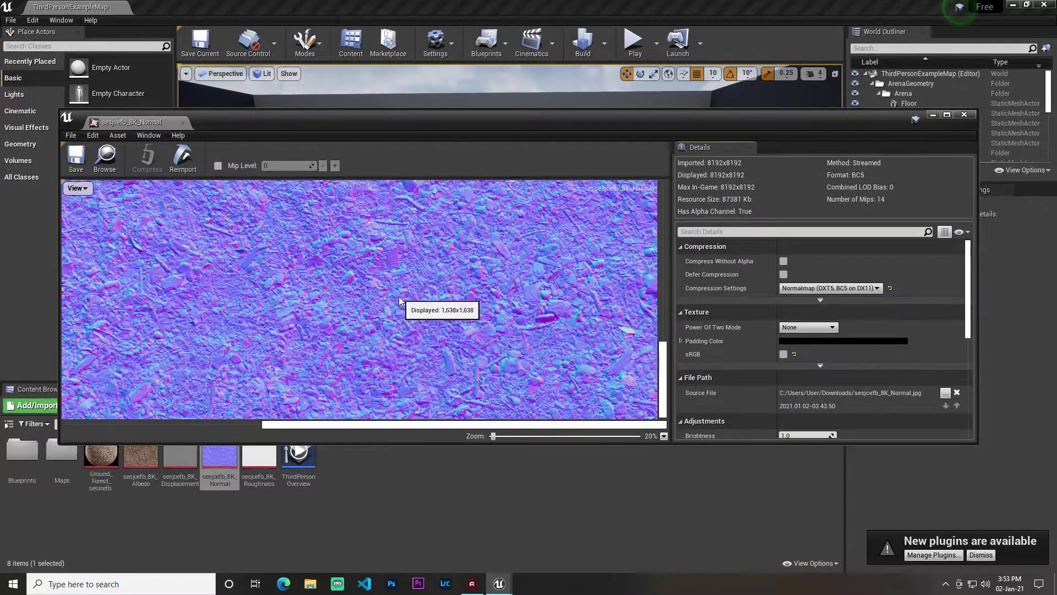
{"action": "scroll", "coordinate": [308, 279], "scroll_direction": "down", "scroll_amount": 1}
{"action": "scroll", "coordinate": [308, 279], "scroll_direction": "down", "scroll_amount": 3}
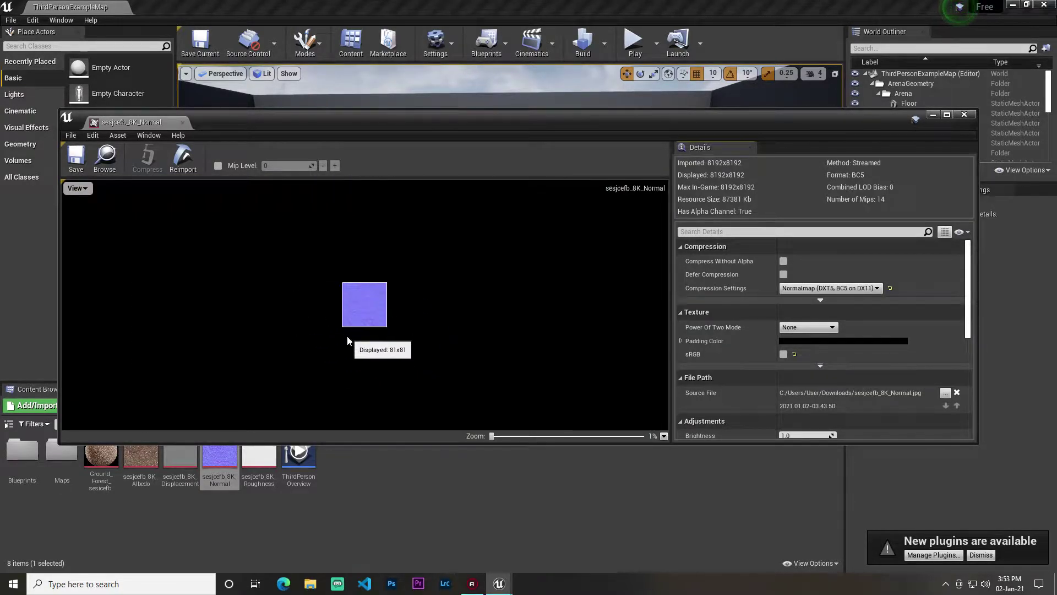
{"action": "left_click", "coordinate": [964, 114]}
Step: Inspect the Roughness texture and close its viewer
{"action": "double_click", "coordinate": [259, 452]}
{"action": "scroll", "coordinate": [303, 369], "scroll_direction": "down", "scroll_amount": 2}
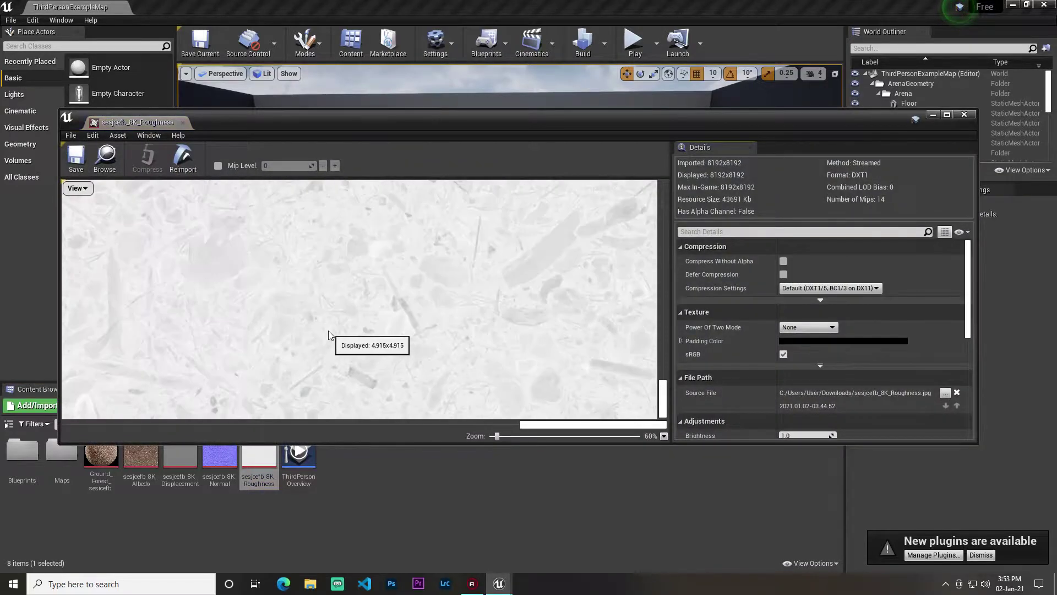
{"action": "scroll", "coordinate": [328, 330], "scroll_direction": "down", "scroll_amount": 4}
{"action": "scroll", "coordinate": [344, 317], "scroll_direction": "up", "scroll_amount": 2}
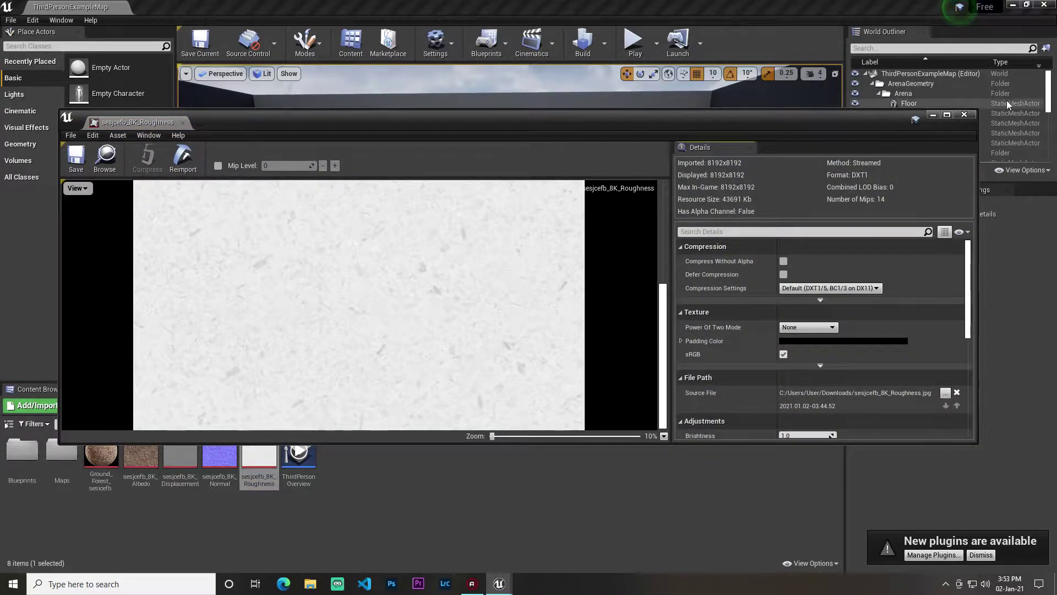
{"action": "left_click", "coordinate": [964, 115]}
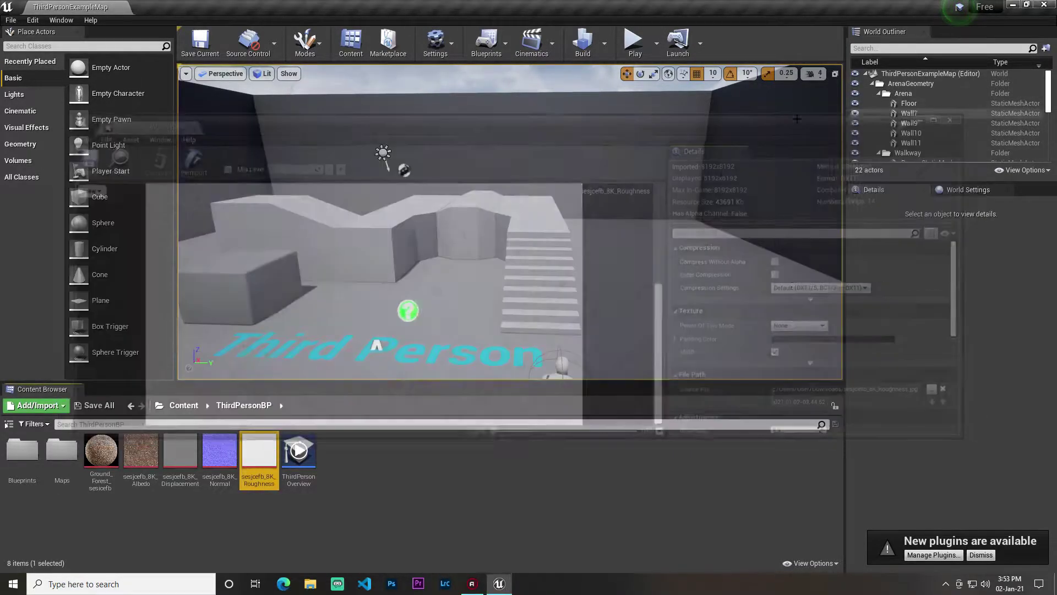
Step: Delete Wall11 from the arena, leaving 21 actors
{"action": "right_click_drag", "start_coordinate": [378, 154], "coordinate": [495, 223]}
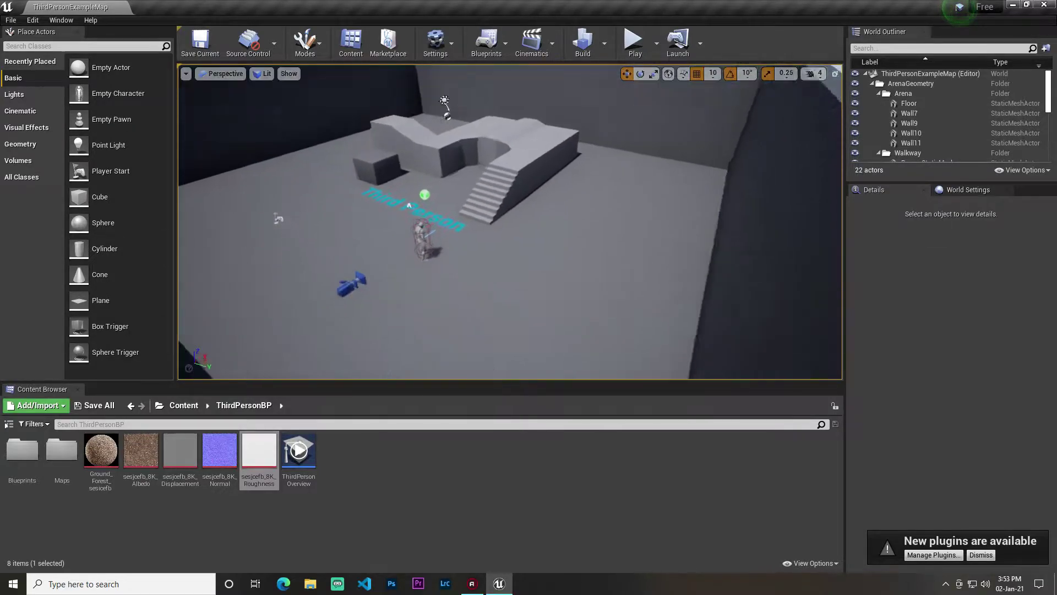
{"action": "right_click_drag", "start_coordinate": [602, 158], "coordinate": [601, 159]}
{"action": "key", "text": "Delete"}
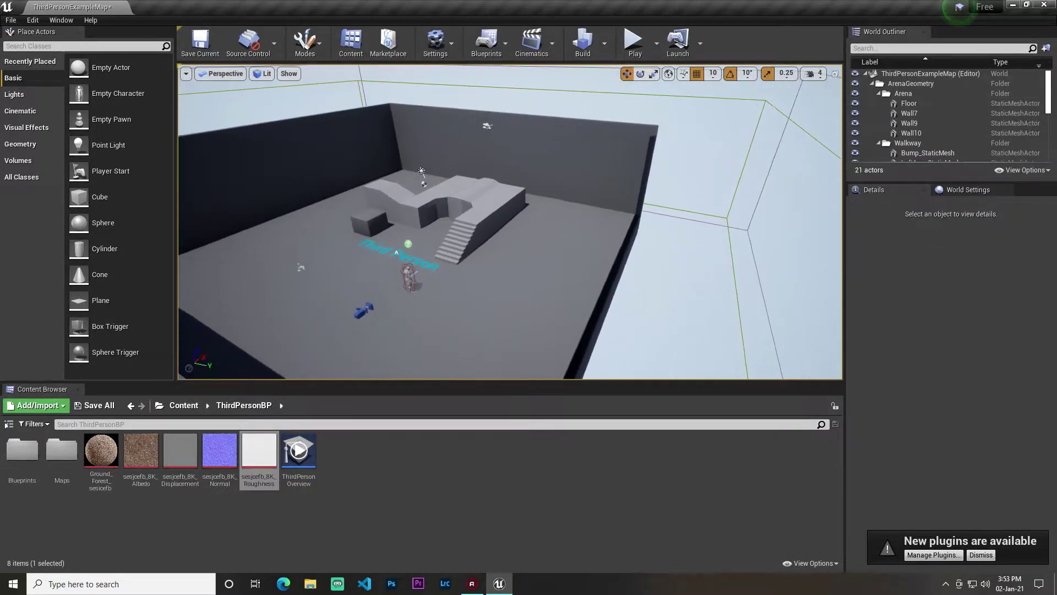
Step: Create a new level from the Default template
{"action": "left_click", "coordinate": [10, 20]}
{"action": "left_click", "coordinate": [33, 40]}
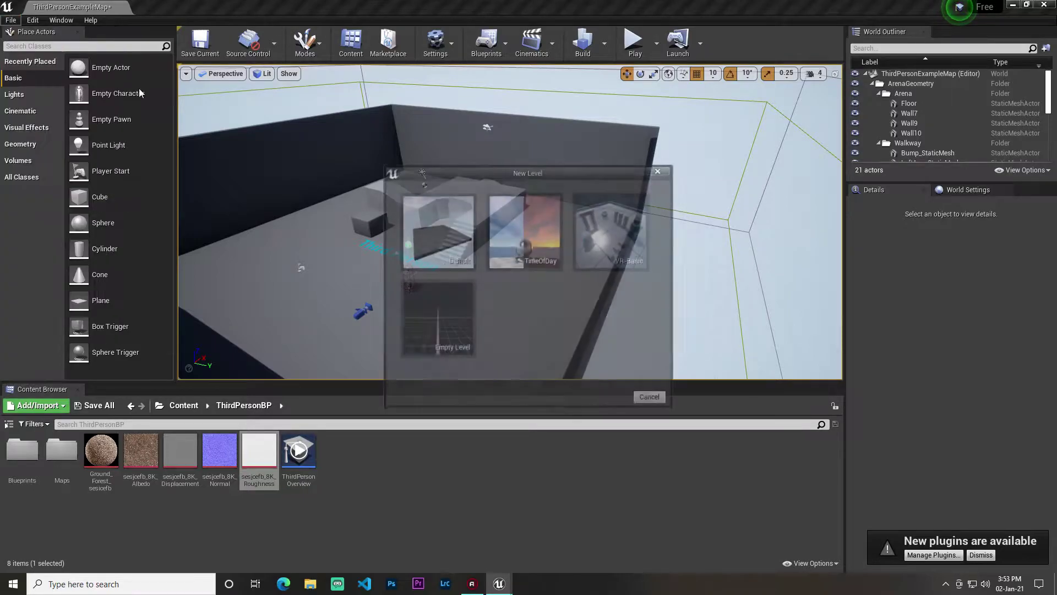
{"action": "left_click", "coordinate": [529, 231]}
{"action": "right_click_drag", "start_coordinate": [609, 275], "coordinate": [609, 275]}
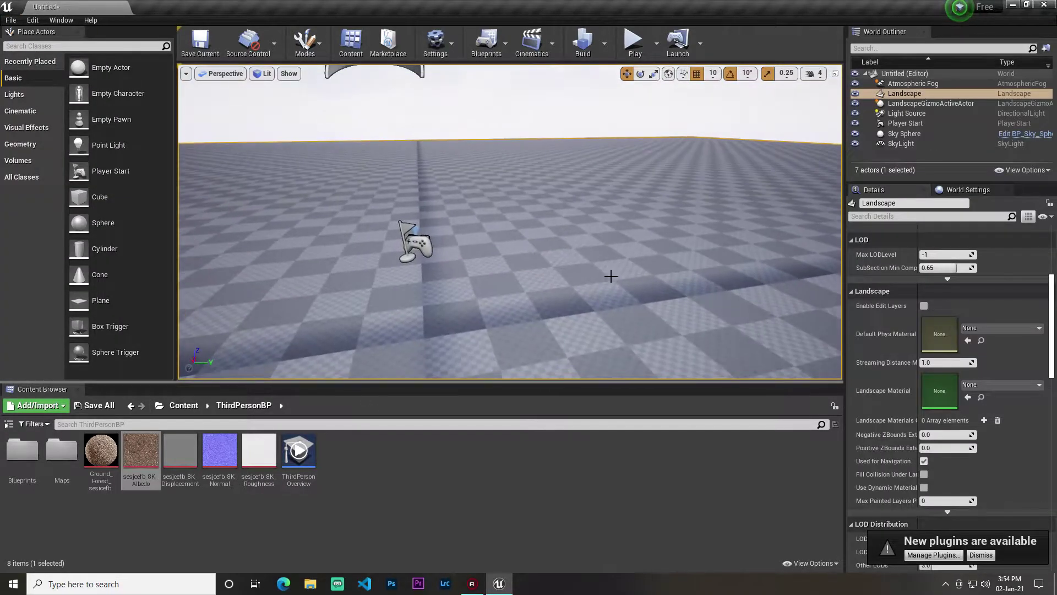
Step: Create a Material named NewMaterial in ThirdPersonBP and open it
{"action": "right_click", "coordinate": [466, 457]}
{"action": "left_click", "coordinate": [516, 238]}
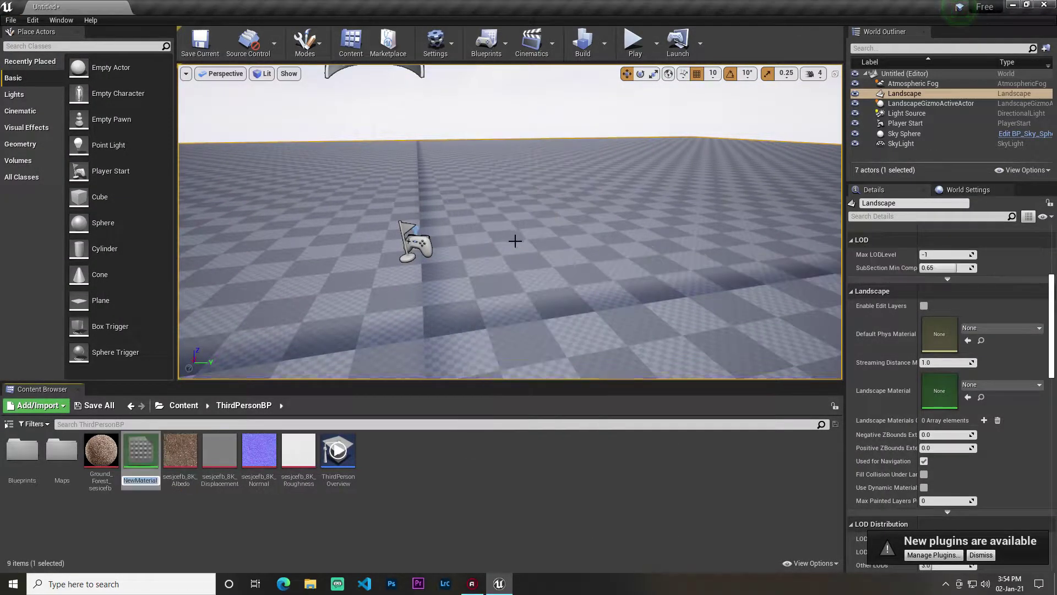
{"action": "double_click", "coordinate": [145, 457]}
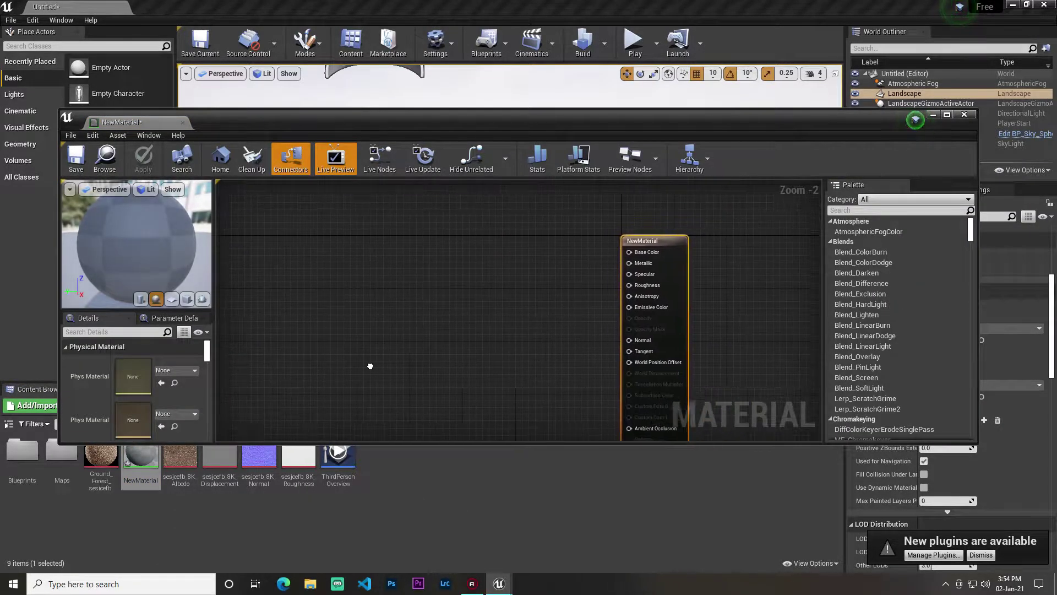
Step: Drag the Albedo, Roughness and Normal textures into the graph as Texture Sample nodes
{"action": "left_click_drag", "start_coordinate": [196, 450], "coordinate": [389, 292]}
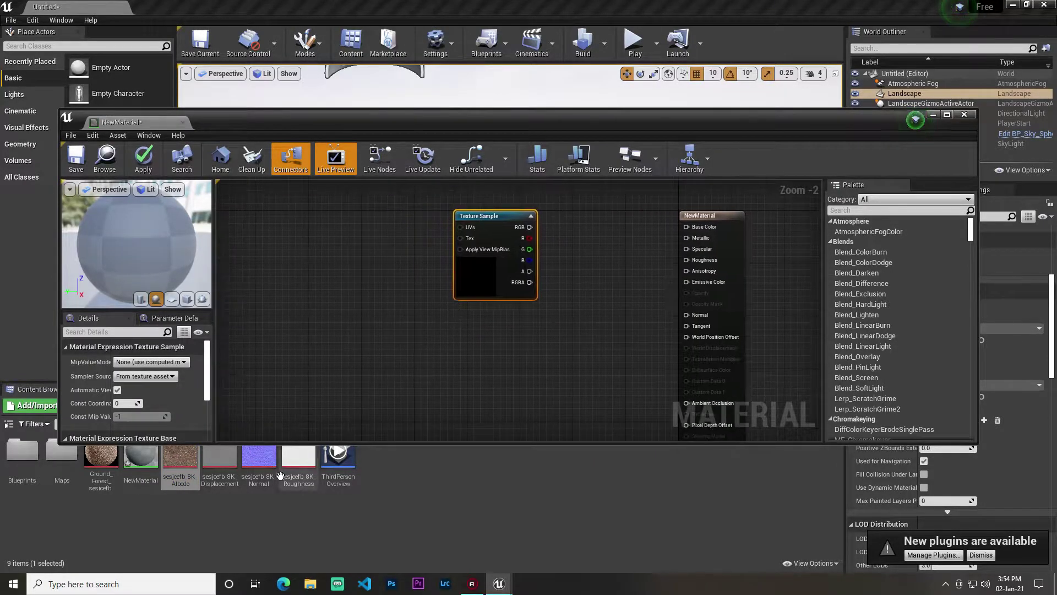
{"action": "left_click_drag", "start_coordinate": [259, 457], "coordinate": [395, 268]}
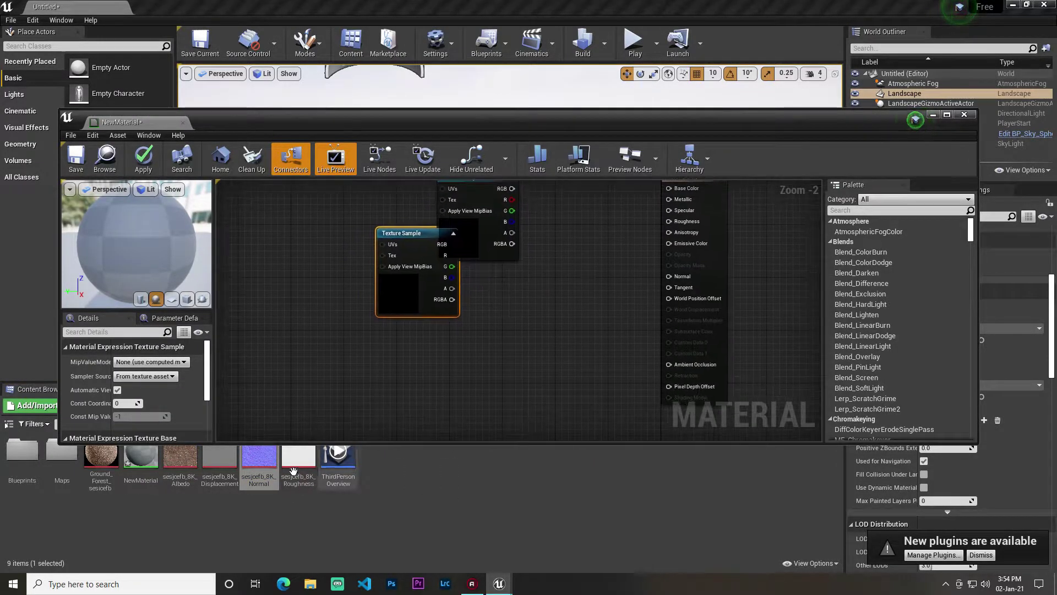
{"action": "left_click_drag", "start_coordinate": [298, 457], "coordinate": [381, 331]}
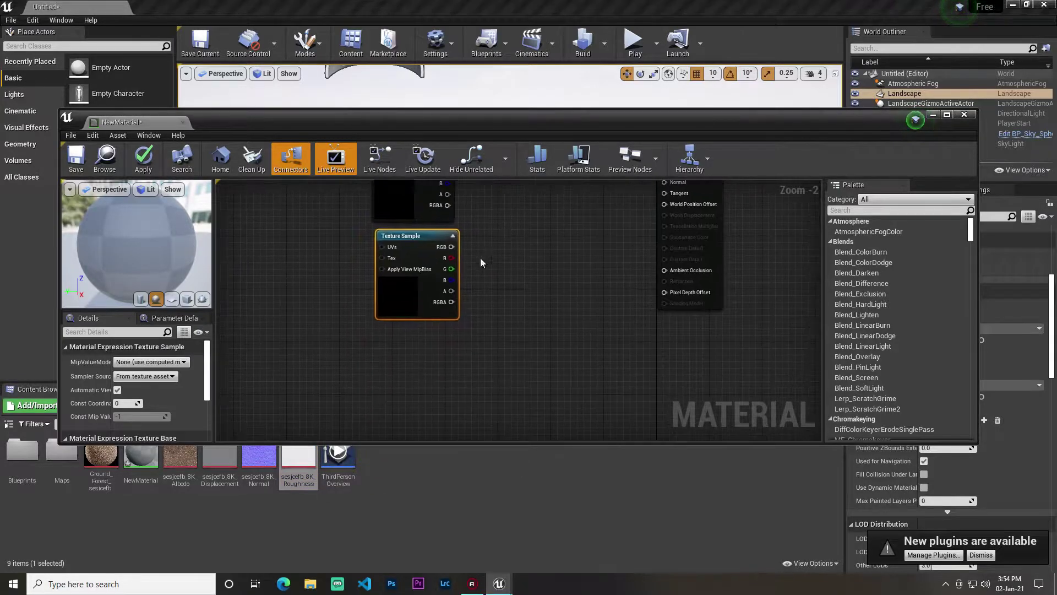
{"action": "left_click_drag", "start_coordinate": [260, 469], "coordinate": [435, 358]}
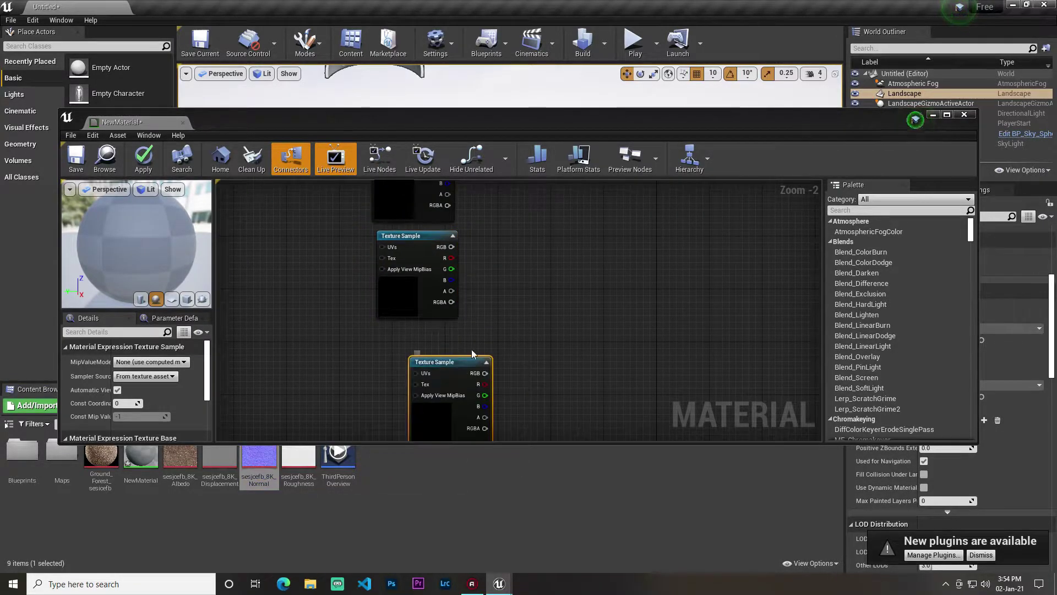
Step: Maximize the Material Editor and arrange the Texture Sample nodes in a column
{"action": "left_click", "coordinate": [952, 114]}
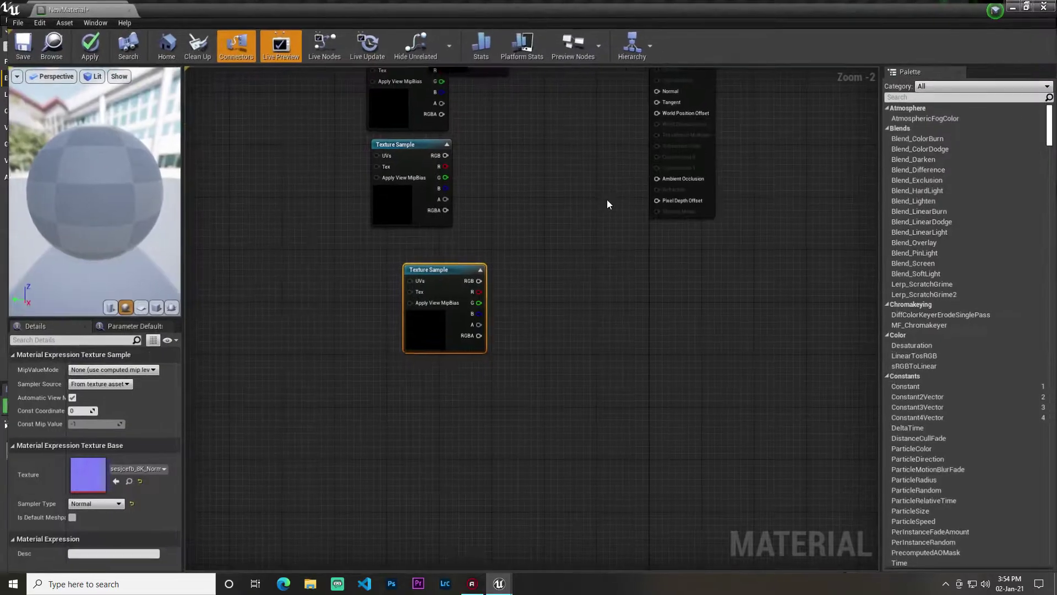
{"action": "scroll", "coordinate": [608, 202], "scroll_direction": "up", "scroll_amount": 2}
{"action": "left_click_drag", "start_coordinate": [489, 195], "coordinate": [471, 113]}
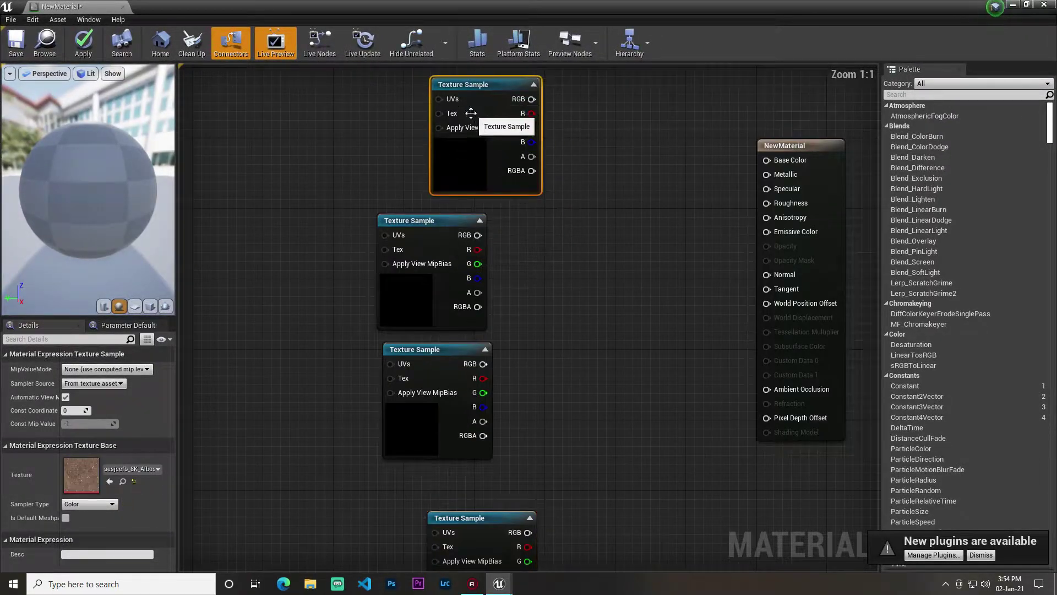
{"action": "left_click_drag", "start_coordinate": [427, 250], "coordinate": [482, 265]}
{"action": "left_click_drag", "start_coordinate": [483, 348], "coordinate": [501, 391]}
{"action": "right_click_drag", "start_coordinate": [501, 396], "coordinate": [511, 306]}
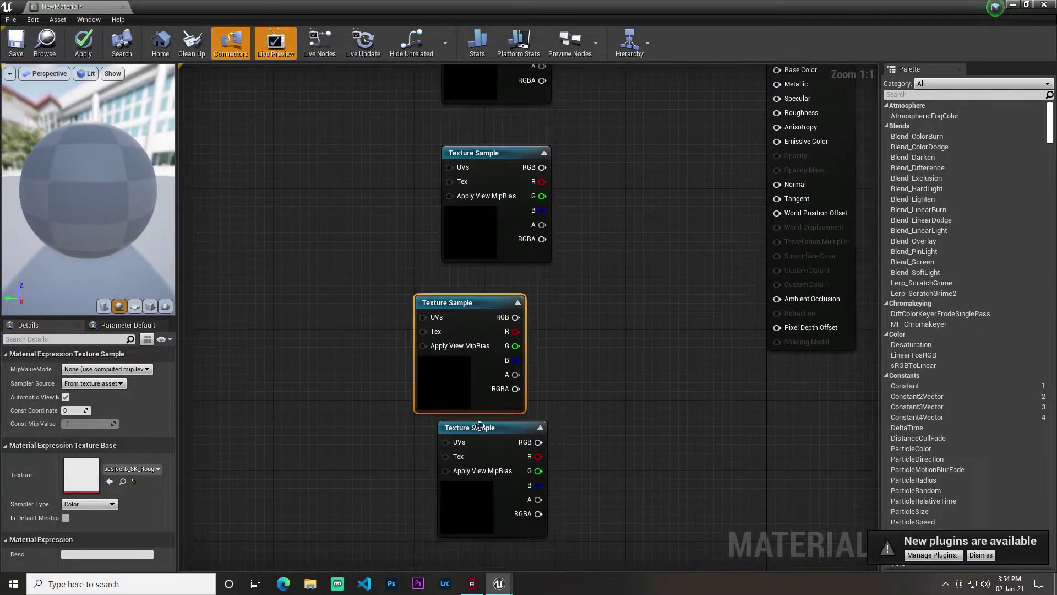
{"action": "left_click_drag", "start_coordinate": [468, 425], "coordinate": [436, 467]}
{"action": "left_click", "coordinate": [979, 555]}
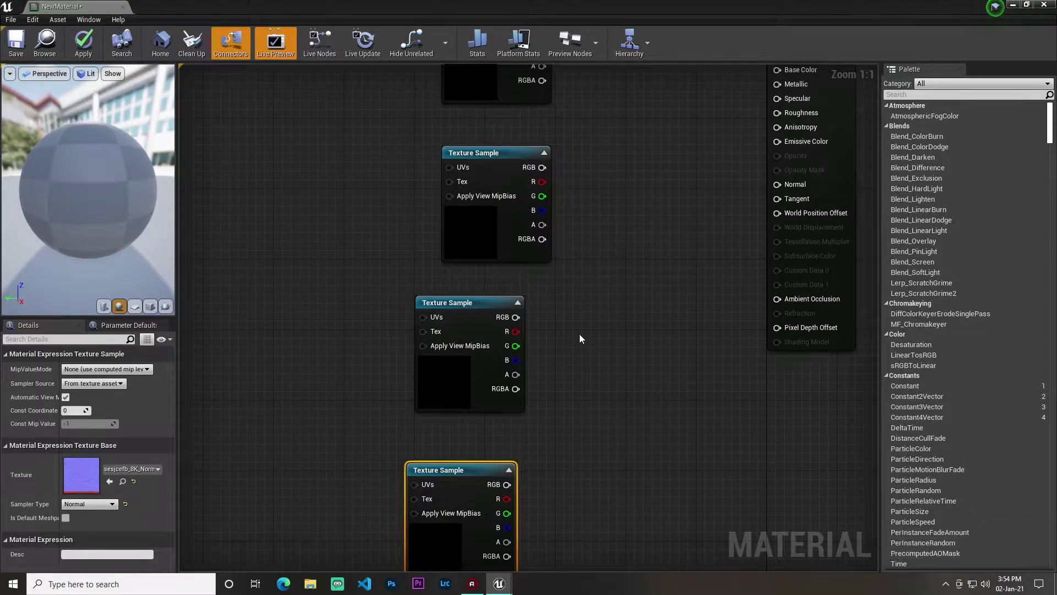
{"action": "right_click_drag", "start_coordinate": [582, 339], "coordinate": [556, 534]}
{"action": "left_click", "coordinate": [470, 191]}
{"action": "mouse_move", "coordinate": [469, 191]}
{"action": "right_mouse_down"}
{"action": "mouse_move", "coordinate": [382, 205]}
{"action": "mouse_move", "coordinate": [408, 132]}
{"action": "right_mouse_up"}
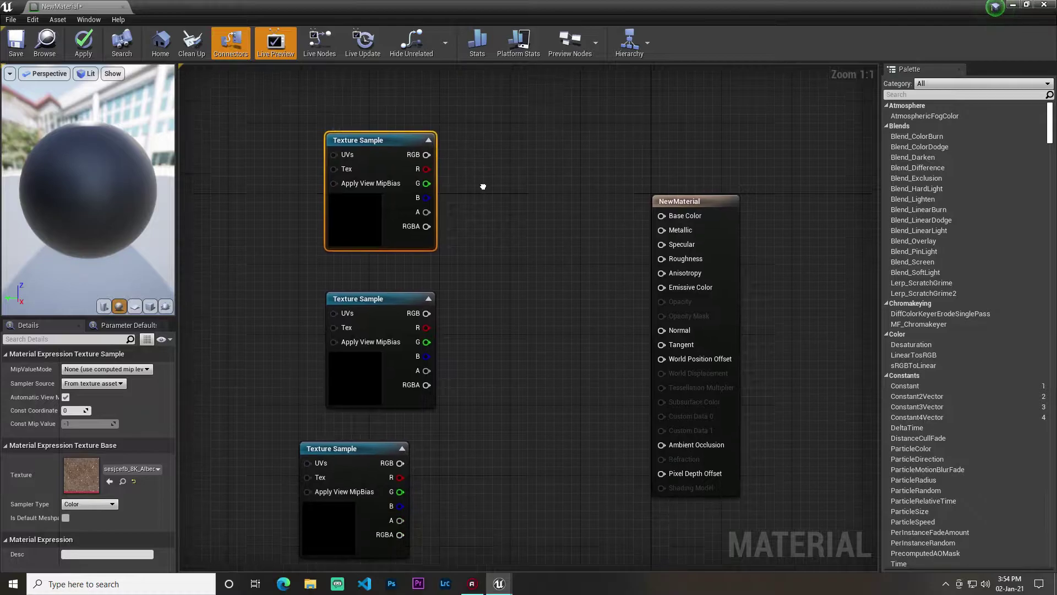
{"action": "right_click_drag", "start_coordinate": [492, 230], "coordinate": [728, 228]}
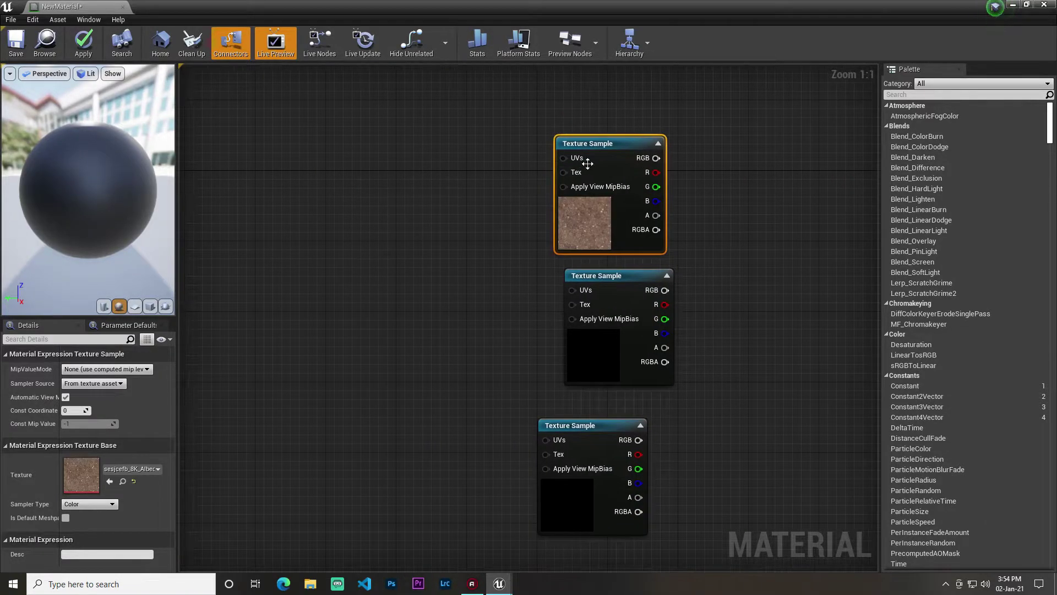
Step: Search the Palette for 'land' and add a LandscapeLayerCoords node to the graph
{"action": "left_click", "coordinate": [924, 84]}
{"action": "left_click", "coordinate": [888, 94]}
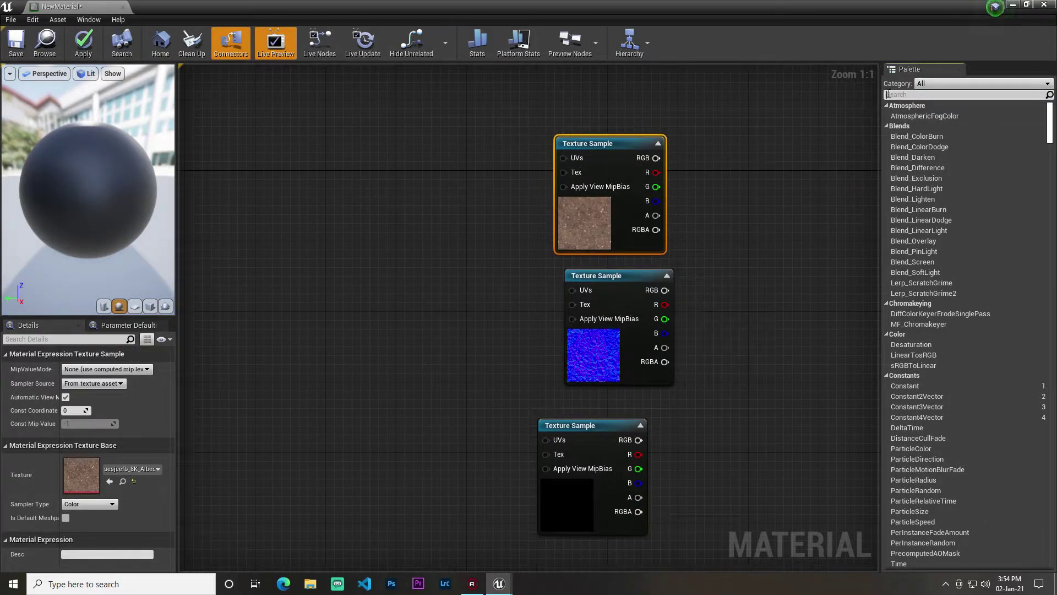
{"action": "type", "text": "land"}
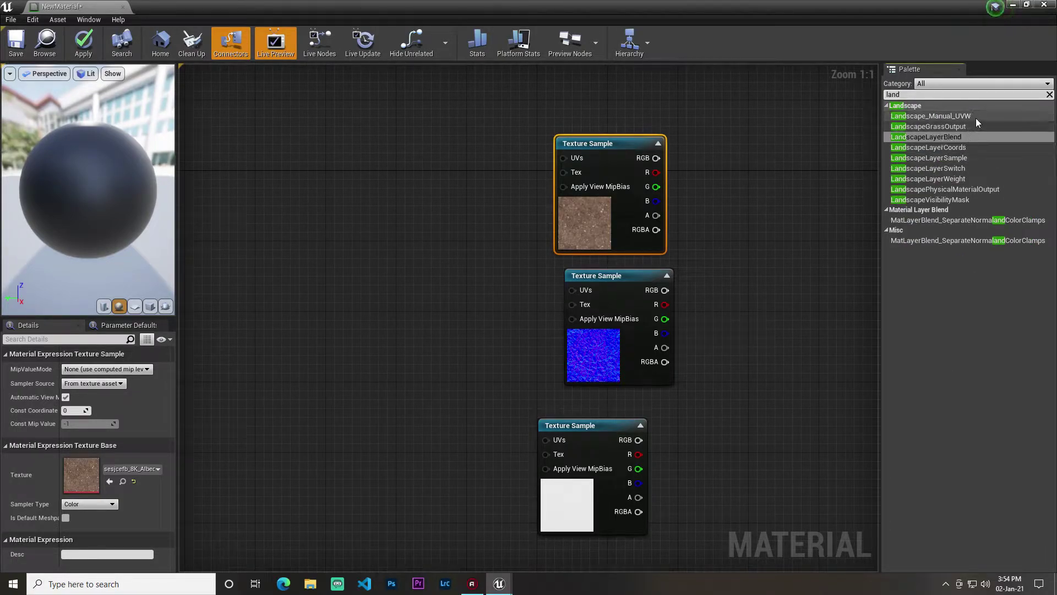
{"action": "mouse_move", "coordinate": [966, 147]}
{"action": "left_mouse_down"}
{"action": "mouse_move", "coordinate": [440, 193]}
{"action": "mouse_move", "coordinate": [330, 190]}
{"action": "mouse_move", "coordinate": [374, 173]}
{"action": "mouse_move", "coordinate": [383, 156]}
{"action": "mouse_move", "coordinate": [562, 158]}
{"action": "left_mouse_up"}
{"action": "key", "text": "Home"}
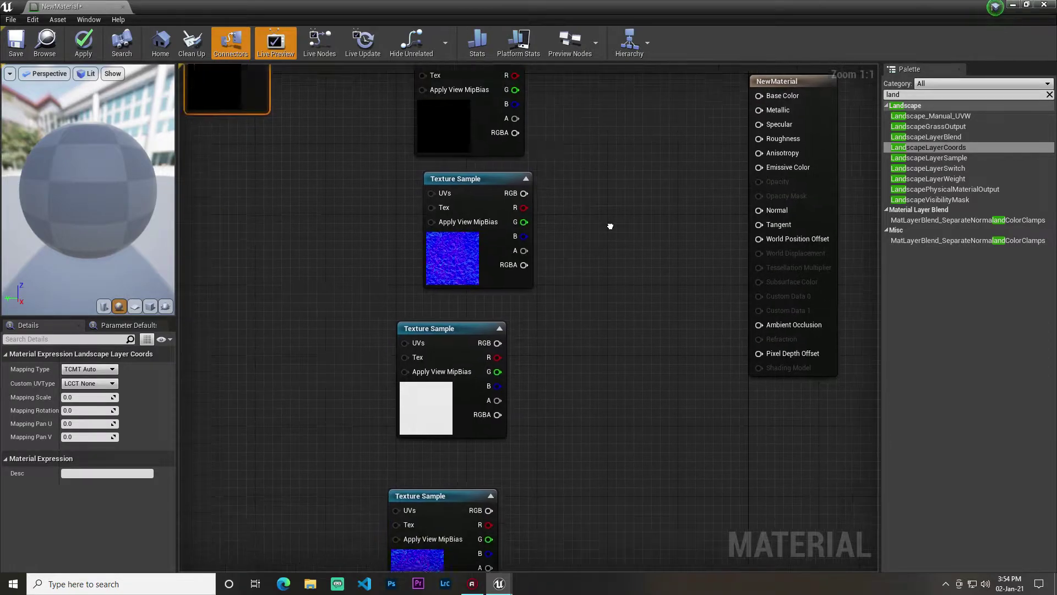
Step: Delete the spare duplicate Texture Sample node
{"action": "mouse_move", "coordinate": [451, 489]}
{"action": "left_mouse_down"}
{"action": "mouse_move", "coordinate": [574, 391]}
{"action": "mouse_move", "coordinate": [617, 402]}
{"action": "left_mouse_up"}
{"action": "left_click", "coordinate": [676, 530]}
{"action": "key", "text": "Delete"}
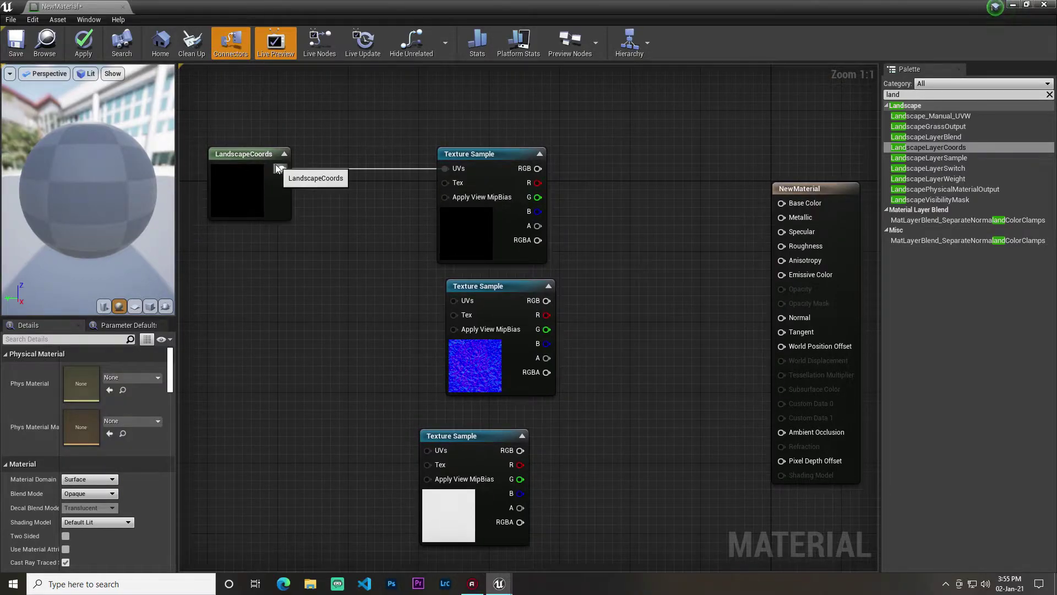
Step: Feed LandscapeCoords into the normal sample's UVs and wire the albedo RGB into Base Color
{"action": "mouse_move", "coordinate": [278, 168]}
{"action": "left_mouse_down"}
{"action": "mouse_move", "coordinate": [449, 300]}
{"action": "mouse_move", "coordinate": [480, 284]}
{"action": "left_mouse_up"}
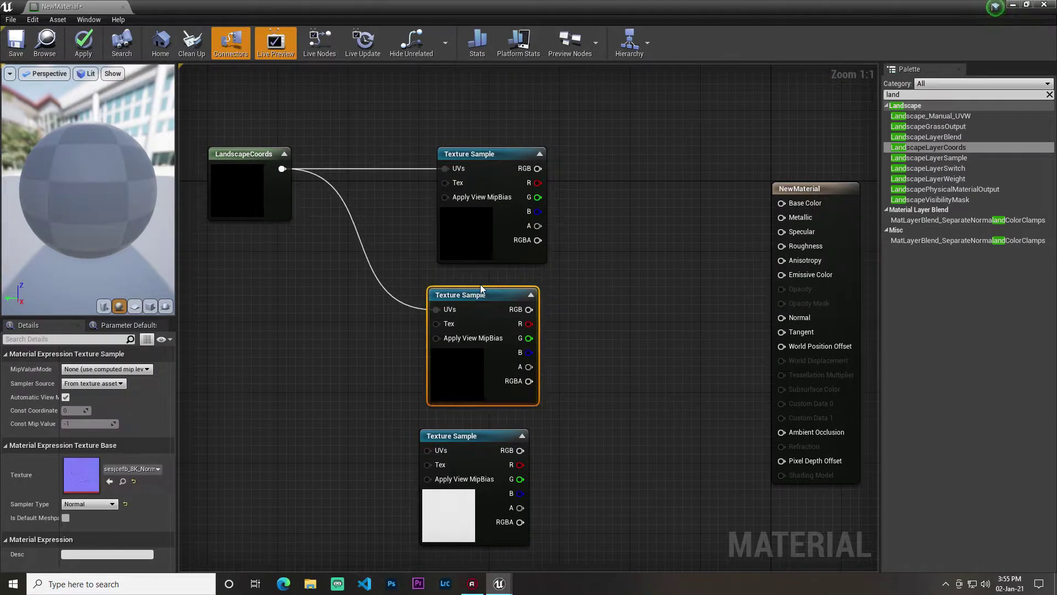
{"action": "right_click_drag", "start_coordinate": [486, 286], "coordinate": [462, 219]}
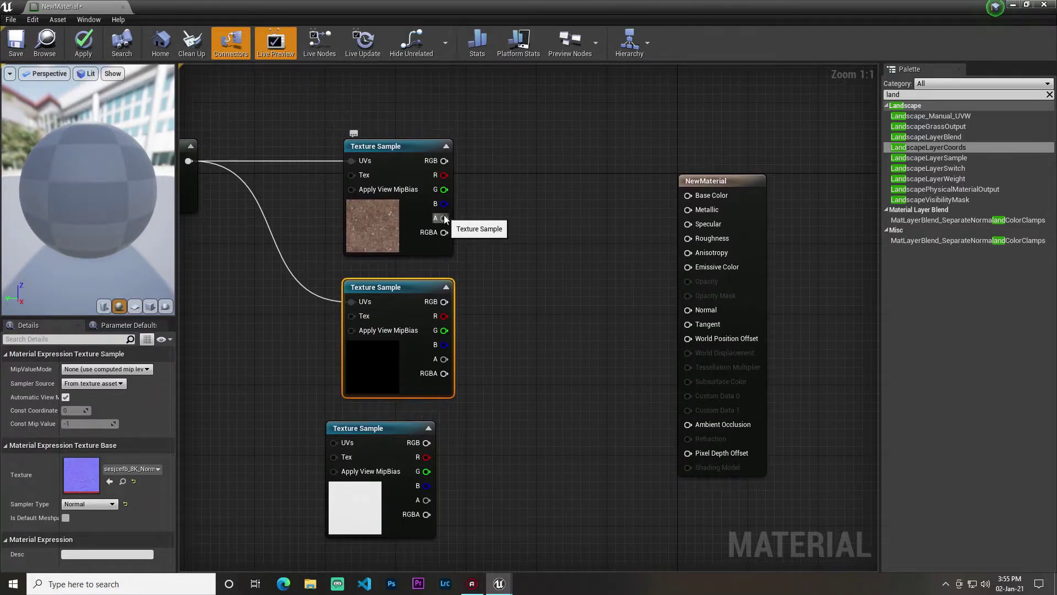
{"action": "left_click_drag", "start_coordinate": [443, 160], "coordinate": [708, 198]}
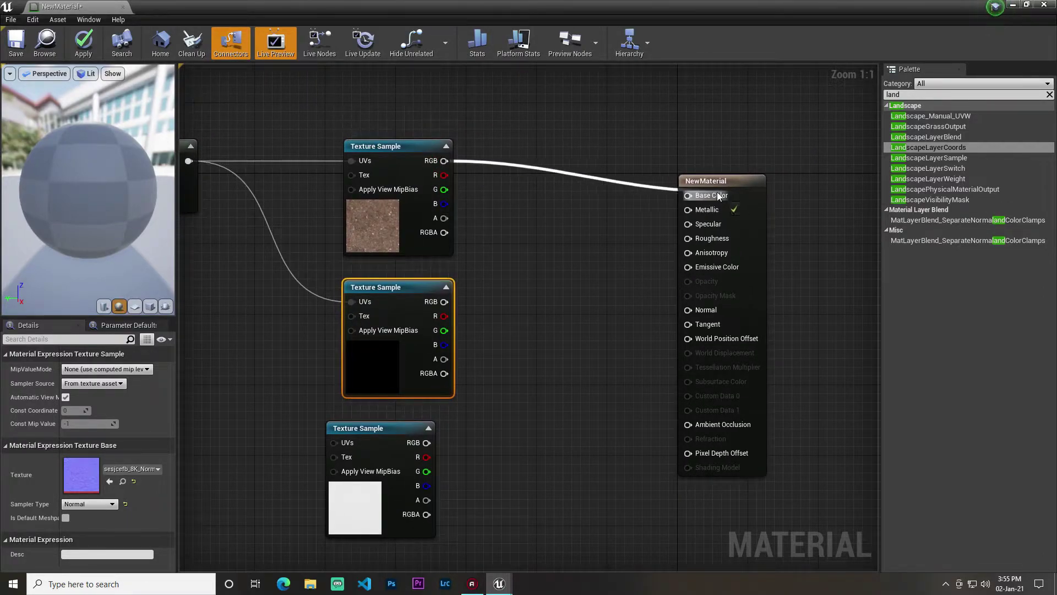
{"action": "right_click_drag", "start_coordinate": [587, 246], "coordinate": [591, 197]}
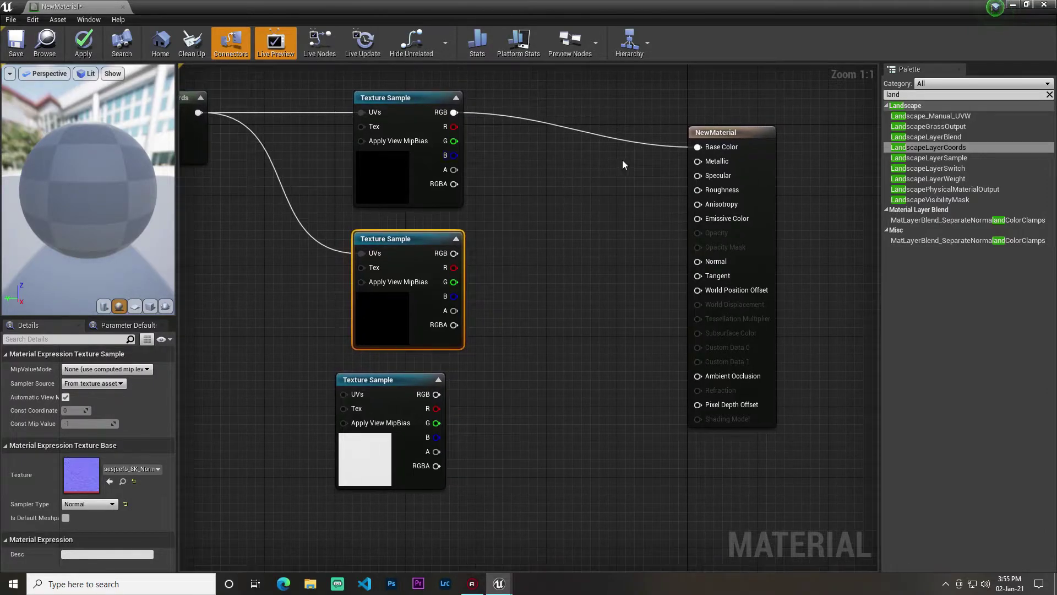
{"action": "right_click_drag", "start_coordinate": [621, 244], "coordinate": [638, 221]}
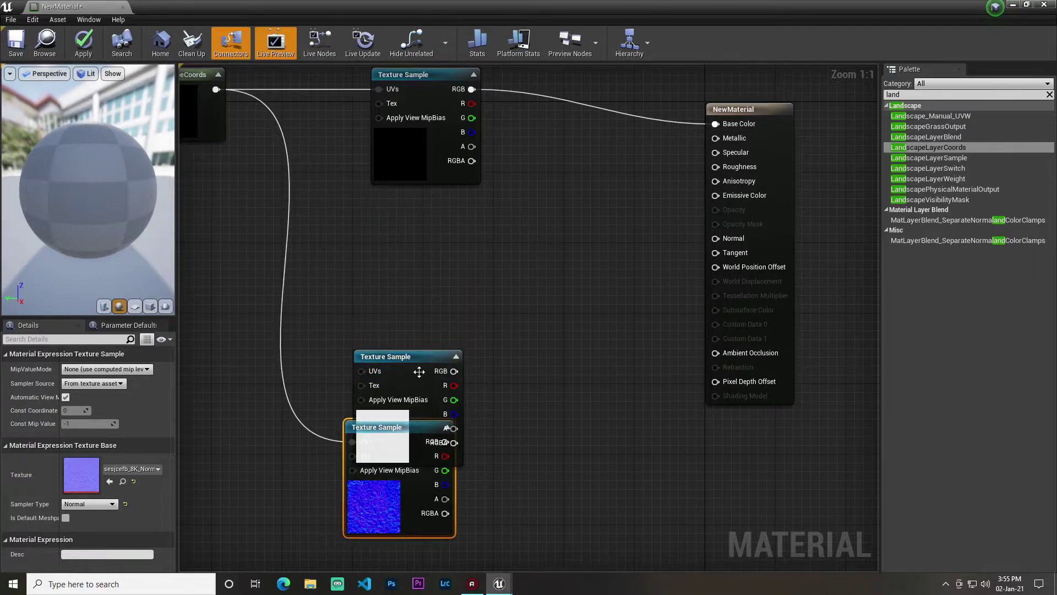
{"action": "left_click_drag", "start_coordinate": [440, 240], "coordinate": [415, 452]}
{"action": "left_click_drag", "start_coordinate": [418, 365], "coordinate": [442, 224]}
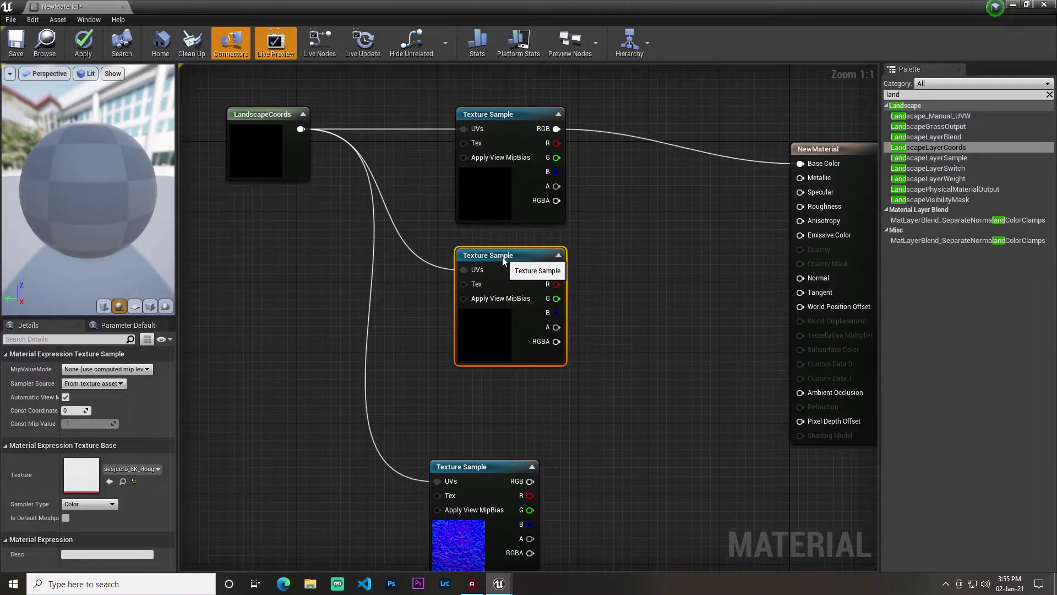
{"action": "right_click_drag", "start_coordinate": [502, 256], "coordinate": [377, 266]}
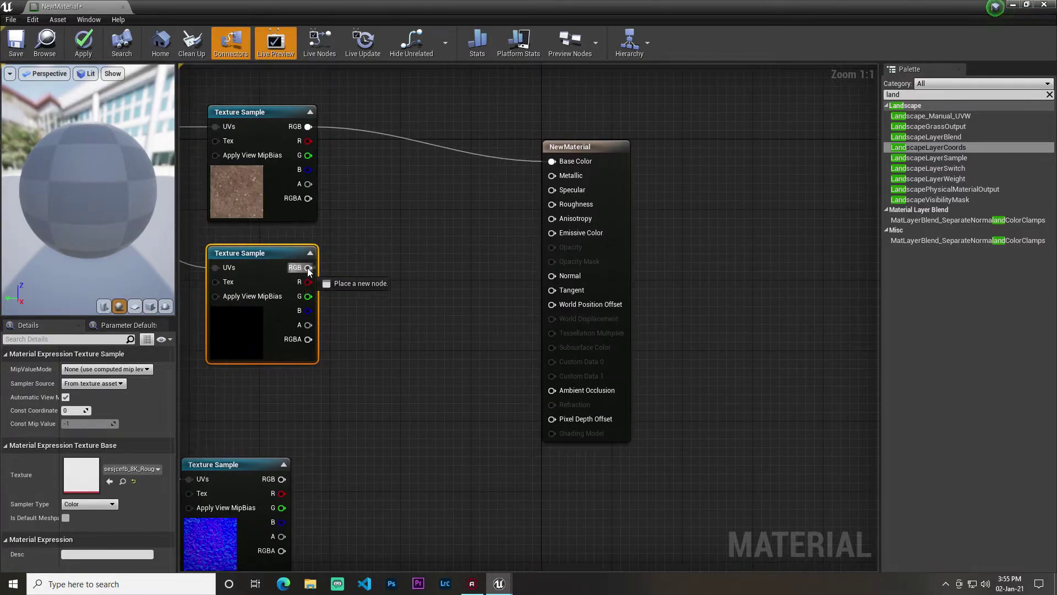
Step: Wire the roughness texture into Roughness and the normal map into Normal
{"action": "left_click_drag", "start_coordinate": [289, 278], "coordinate": [517, 242]}
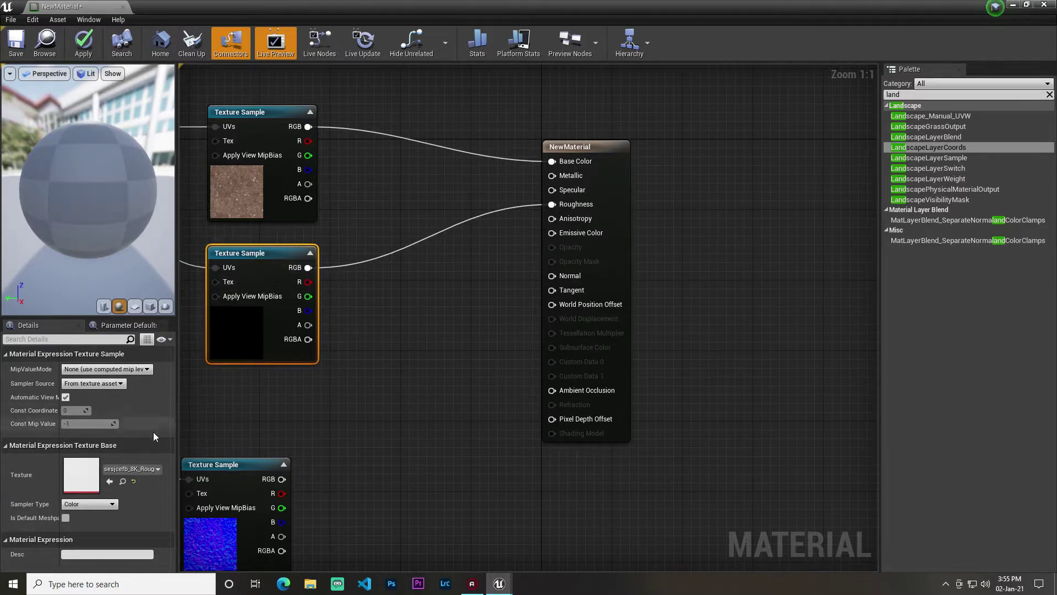
{"action": "left_click", "coordinate": [321, 413]}
{"action": "right_click_drag", "start_coordinate": [322, 413], "coordinate": [398, 363]}
{"action": "left_click_drag", "start_coordinate": [320, 414], "coordinate": [344, 361]}
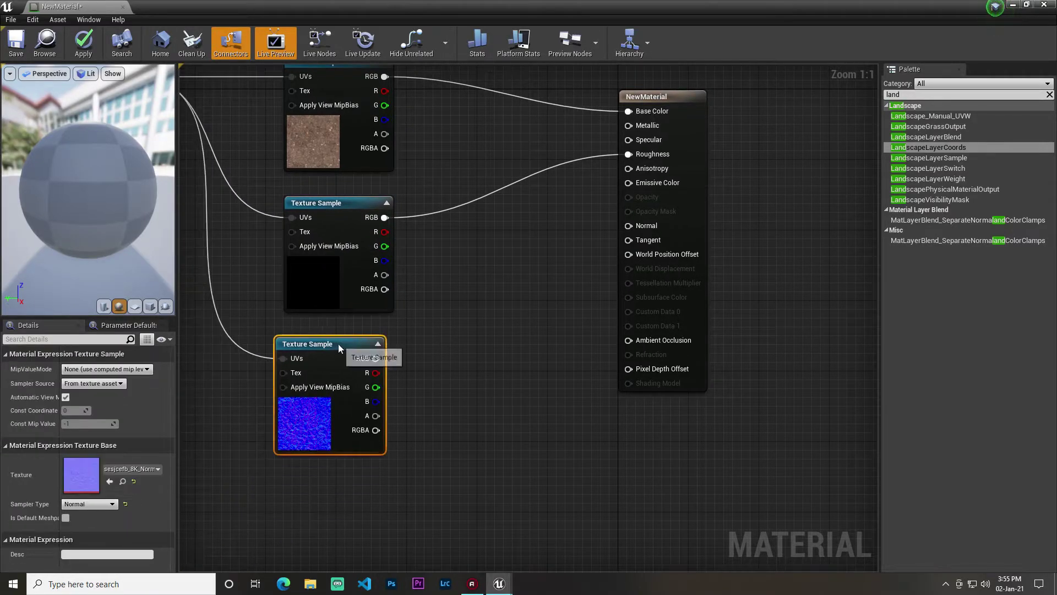
{"action": "right_click_drag", "start_coordinate": [344, 361], "coordinate": [405, 400]}
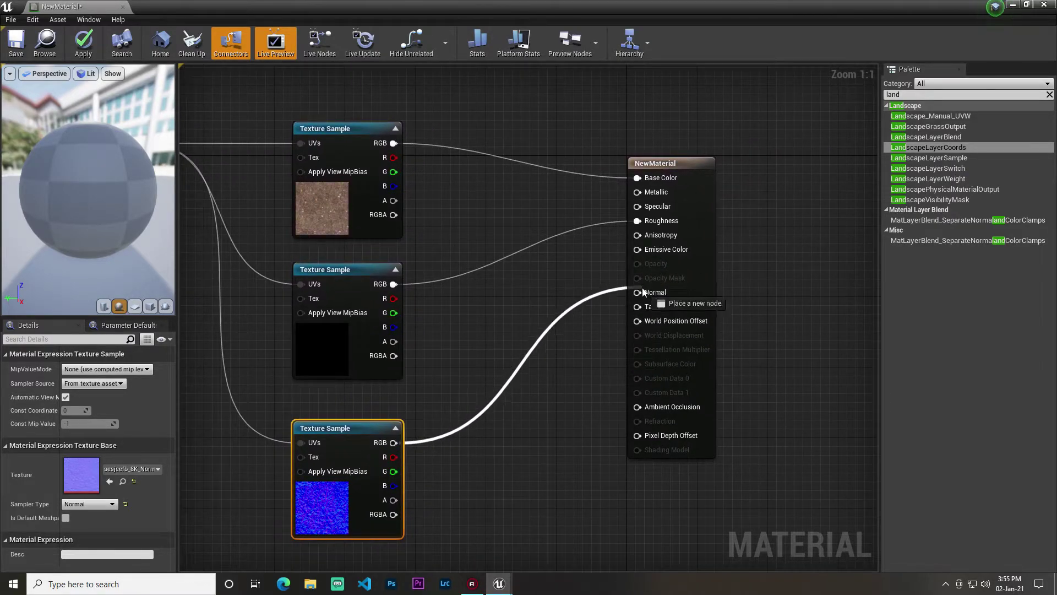
{"action": "left_click_drag", "start_coordinate": [641, 290], "coordinate": [639, 292]}
Step: Tidy the graph, placing LandscapeCoords between the texture samples
{"action": "scroll", "coordinate": [434, 290], "scroll_direction": "down", "scroll_amount": 1}
{"action": "scroll", "coordinate": [434, 290], "scroll_direction": "down", "scroll_amount": 3}
{"action": "scroll", "coordinate": [587, 369], "scroll_direction": "up", "scroll_amount": 4}
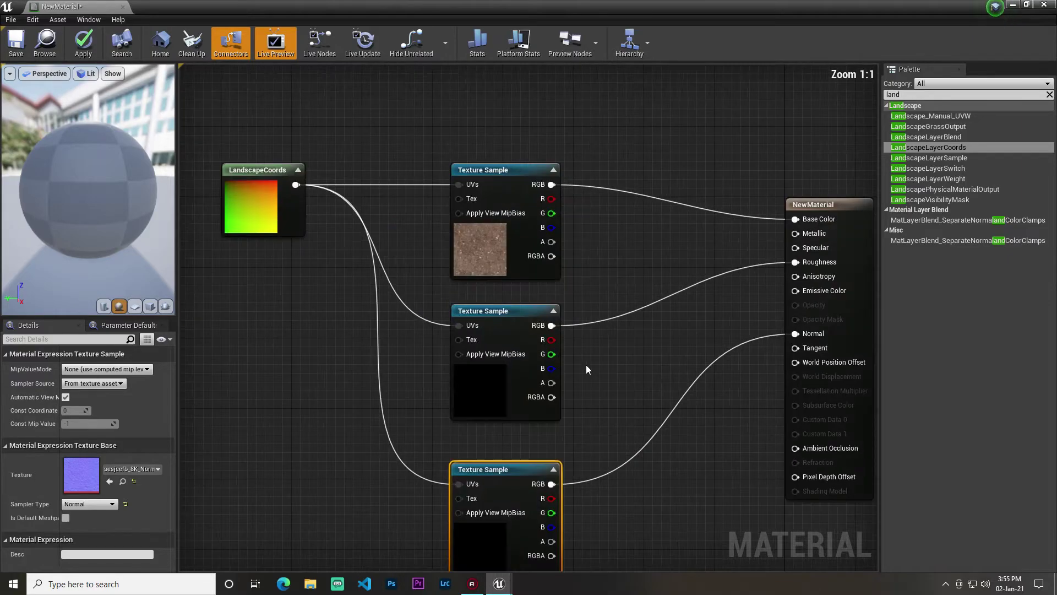
{"action": "right_click_drag", "start_coordinate": [587, 369], "coordinate": [525, 280]}
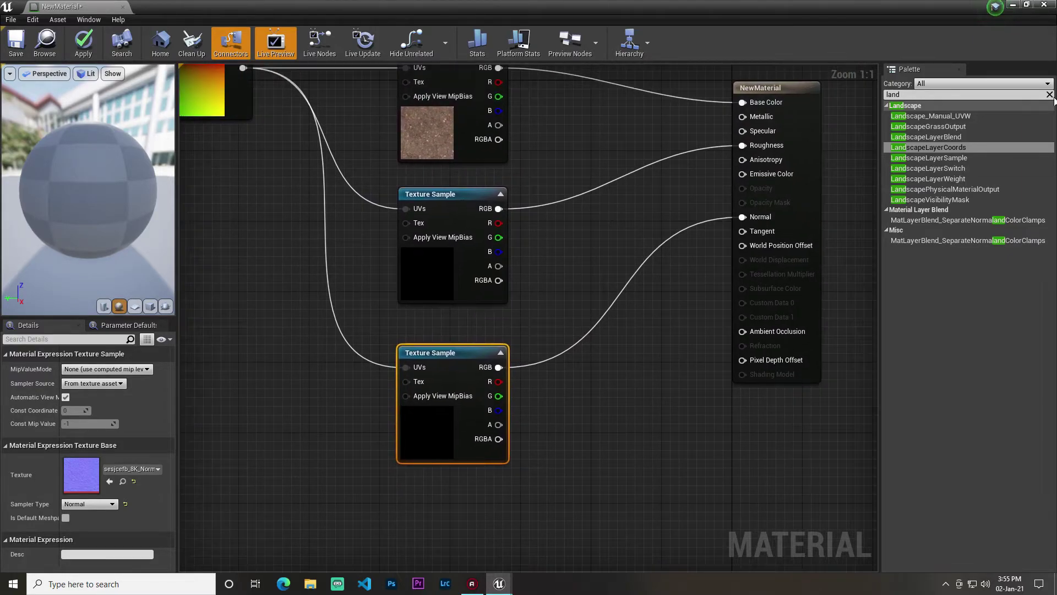
{"action": "left_click", "coordinate": [1049, 95]}
{"action": "right_click_drag", "start_coordinate": [525, 243], "coordinate": [493, 260]}
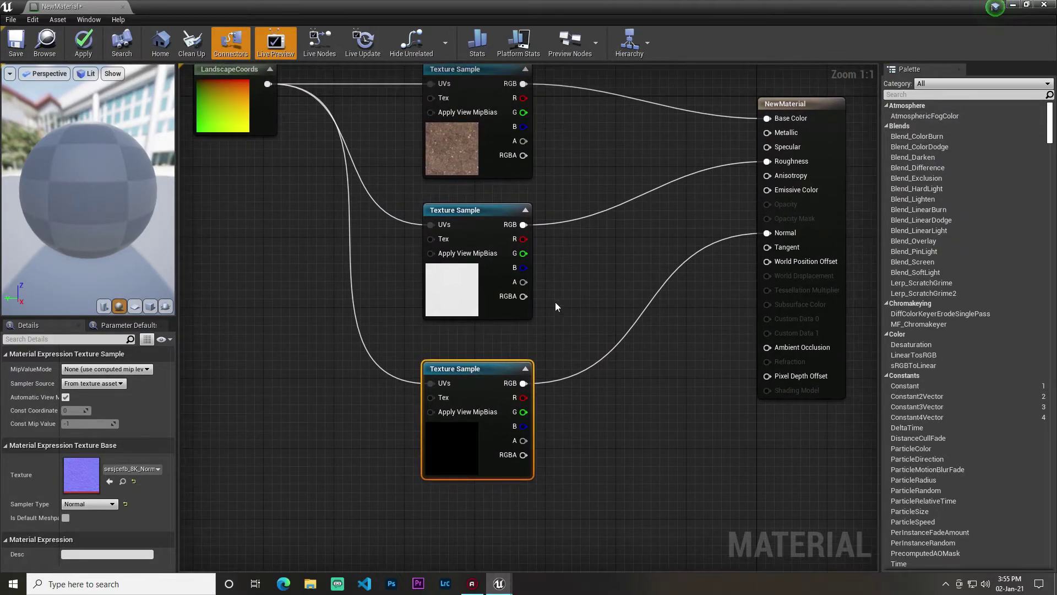
{"action": "left_click_drag", "start_coordinate": [488, 369], "coordinate": [488, 361]}
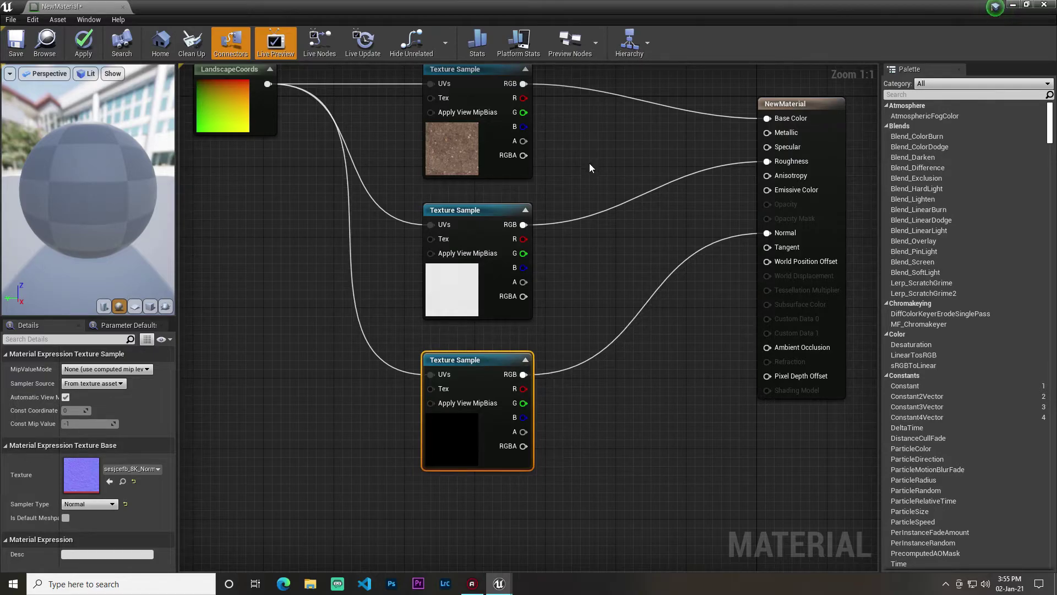
{"action": "right_click_drag", "start_coordinate": [248, 88], "coordinate": [289, 158]}
{"action": "left_click_drag", "start_coordinate": [271, 153], "coordinate": [271, 265]}
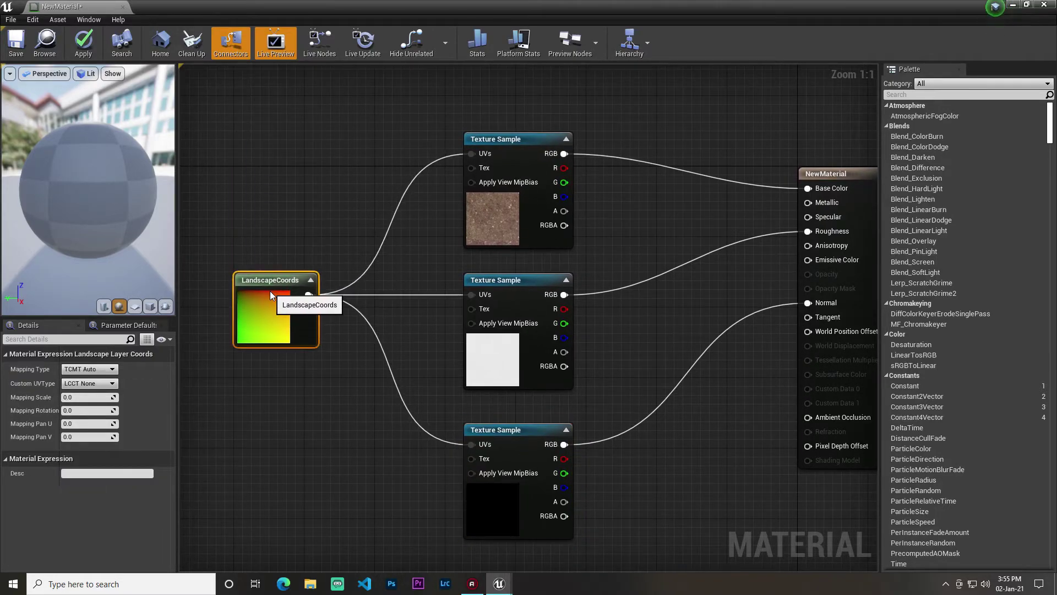
{"action": "right_click_drag", "start_coordinate": [637, 330], "coordinate": [432, 260]}
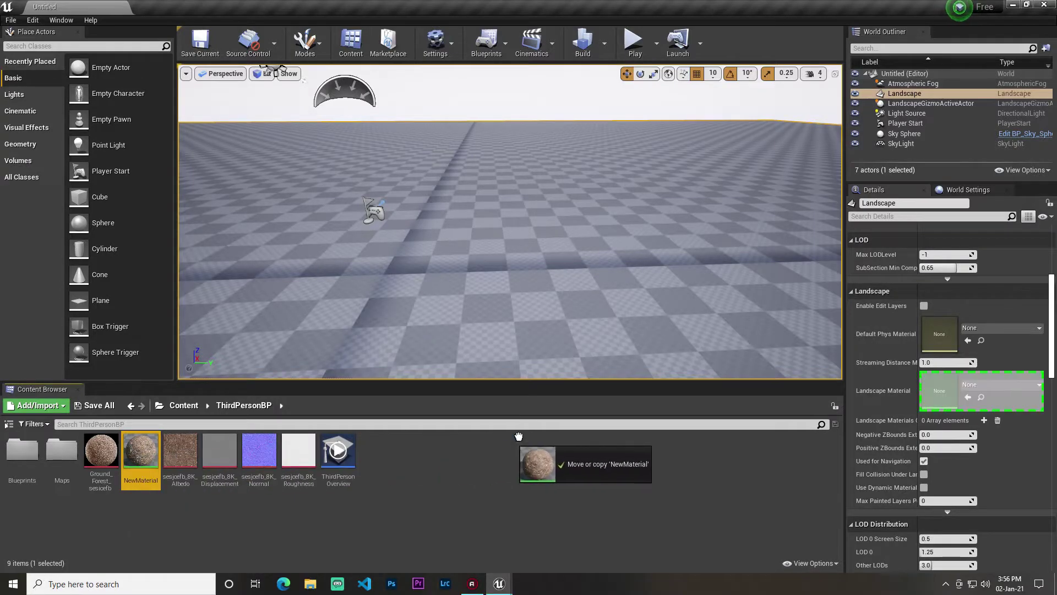
Step: Set NewMaterial as the Landscape Material and enable Show Stats in the viewport
{"action": "left_click_drag", "start_coordinate": [519, 436], "coordinate": [938, 405]}
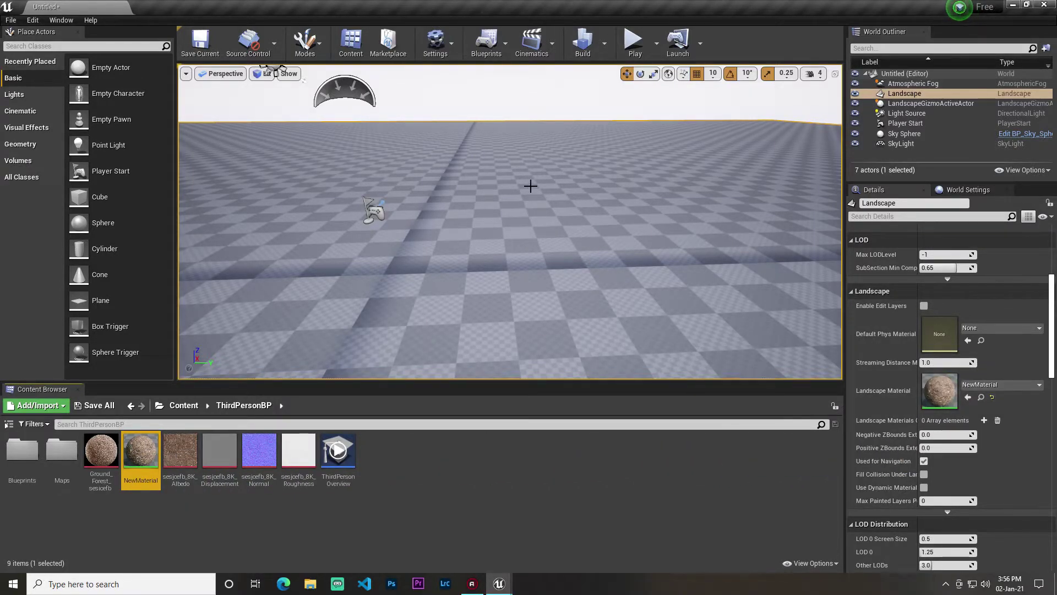
{"action": "right_click_drag", "start_coordinate": [531, 186], "coordinate": [530, 186]}
{"action": "left_click", "coordinate": [187, 74]}
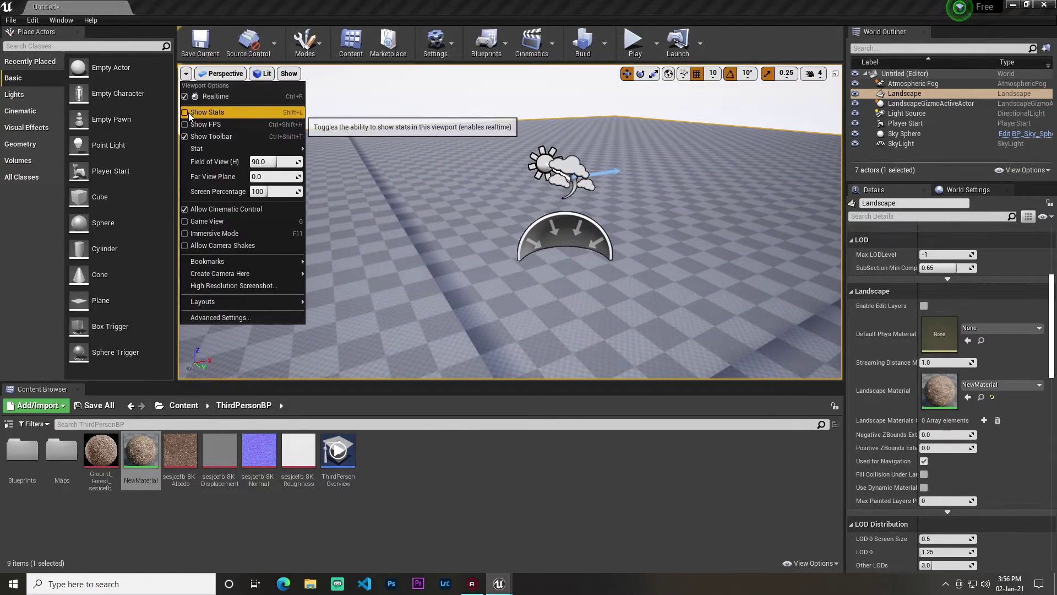
{"action": "left_click", "coordinate": [307, 118]}
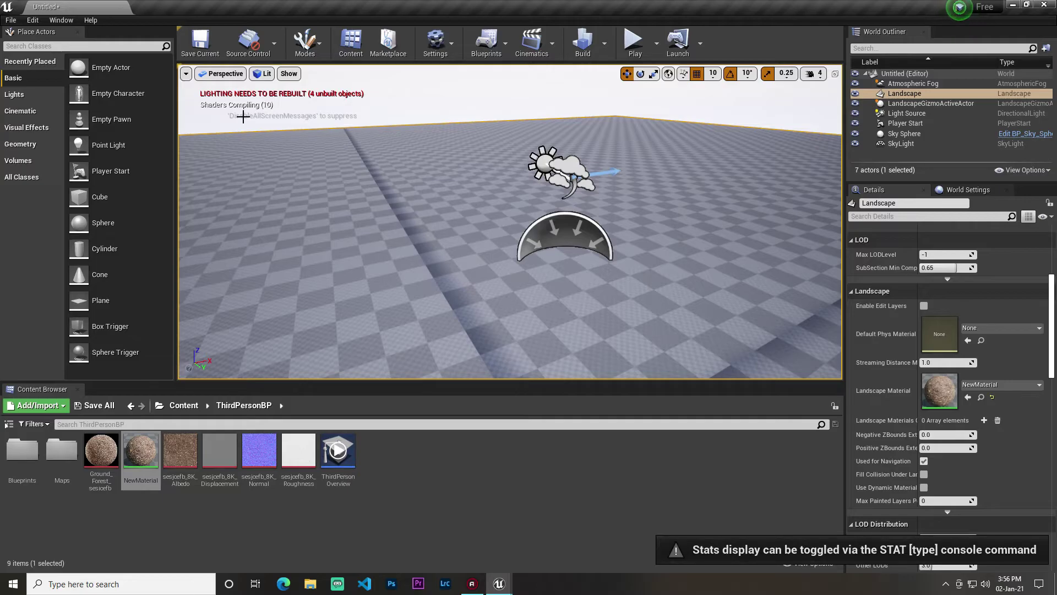
{"action": "right_click_drag", "start_coordinate": [306, 118], "coordinate": [307, 118]}
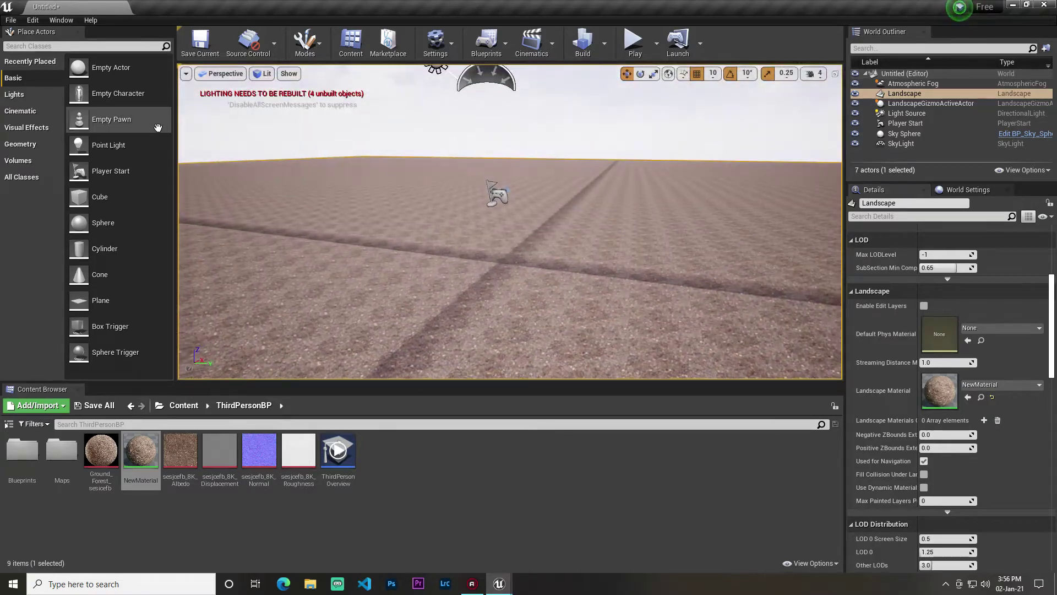
{"action": "right_click_drag", "start_coordinate": [482, 127], "coordinate": [498, 127]}
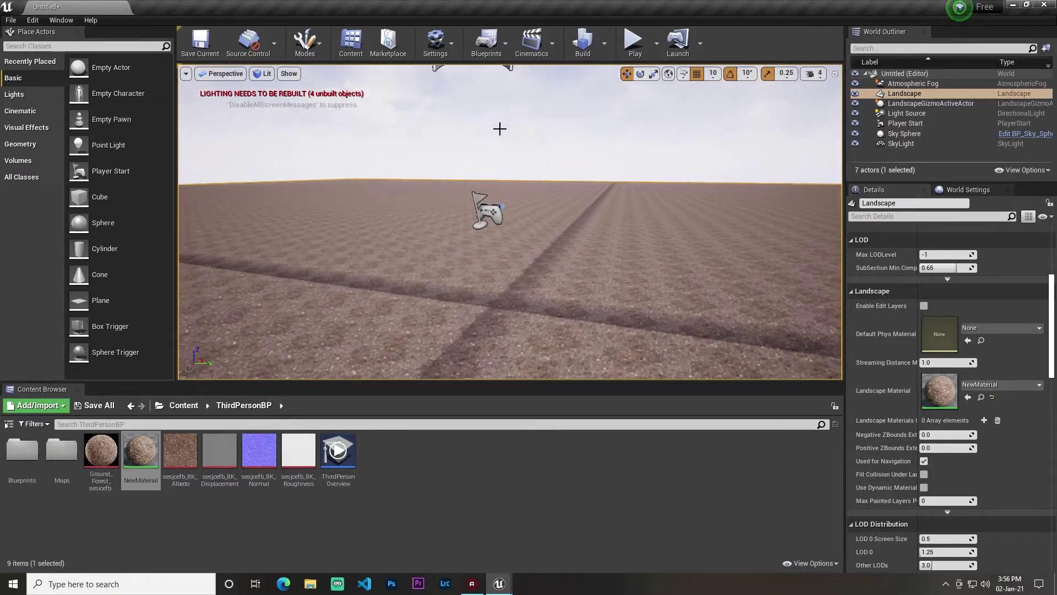
Step: Build the level, start Play, and run and jump the mannequin with W and Space
{"action": "left_click", "coordinate": [588, 57]}
{"action": "left_click", "coordinate": [634, 43]}
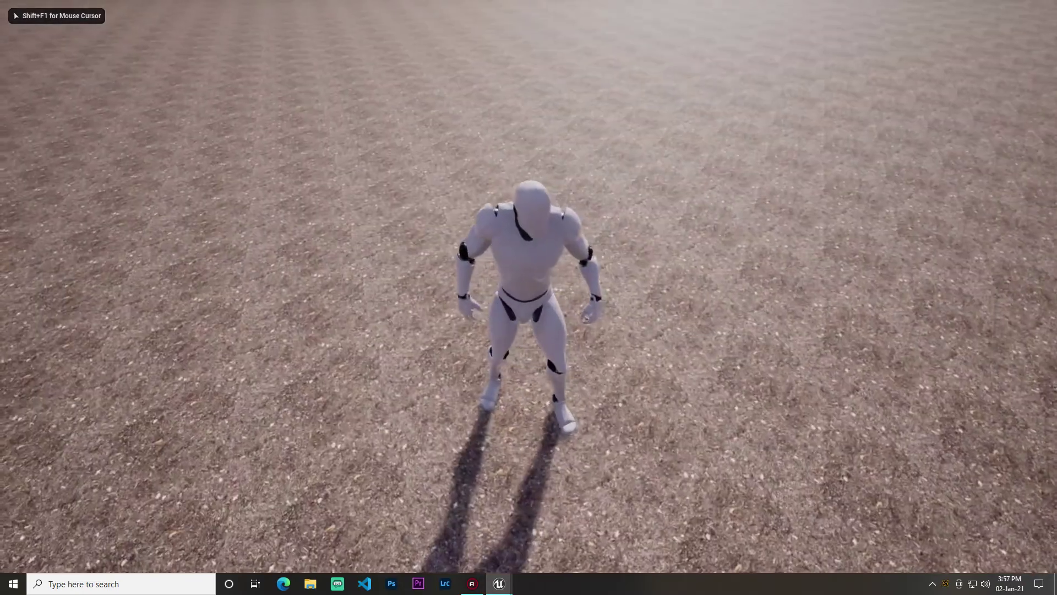
{"action": "key", "text": "w"}
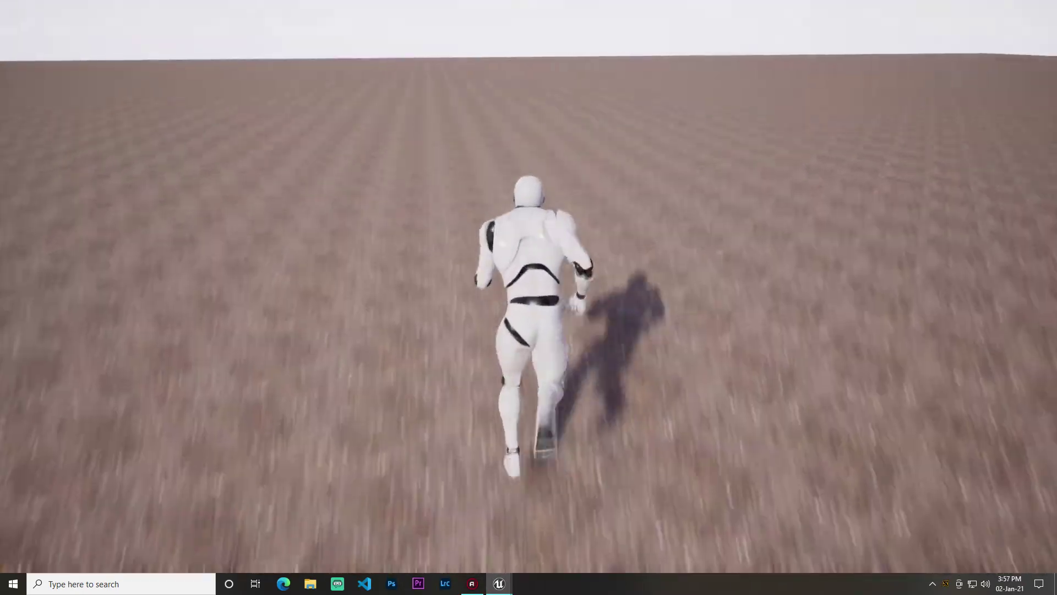
{"action": "key", "text": "space"}
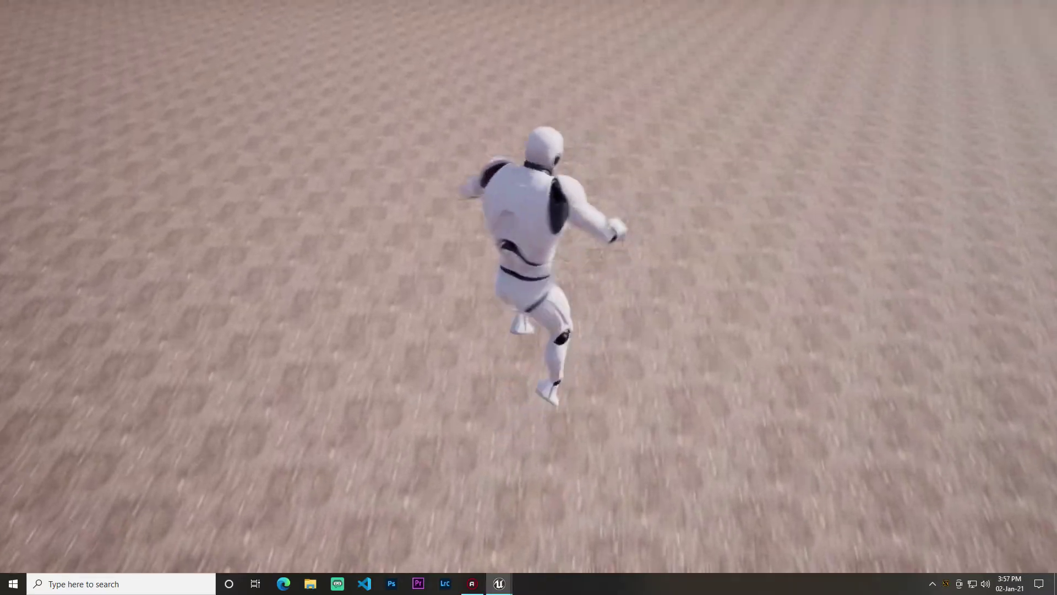
{"action": "key", "text": "space"}
{"action": "key", "text": "space"}
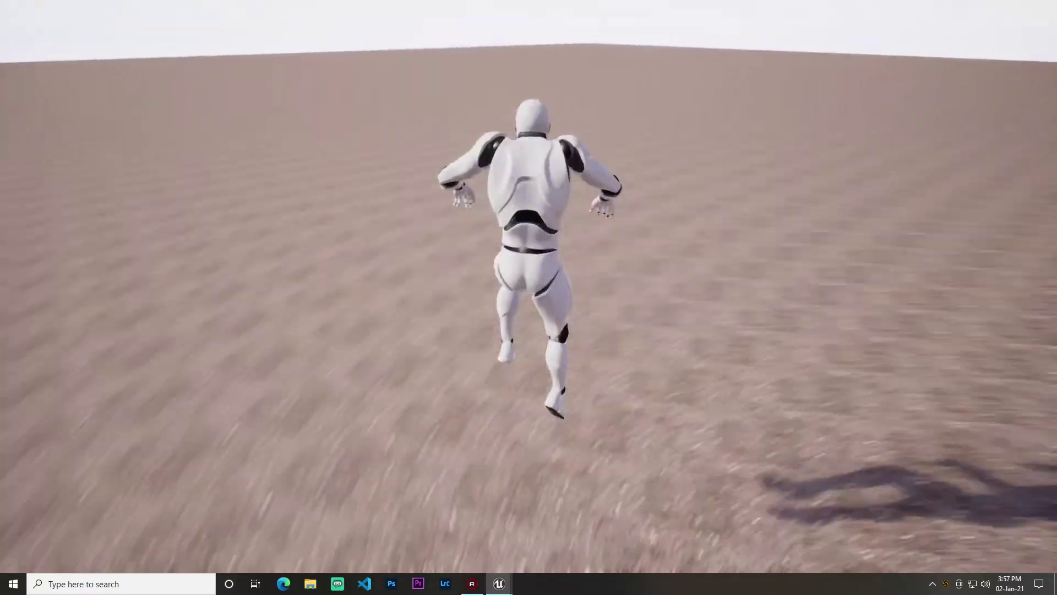